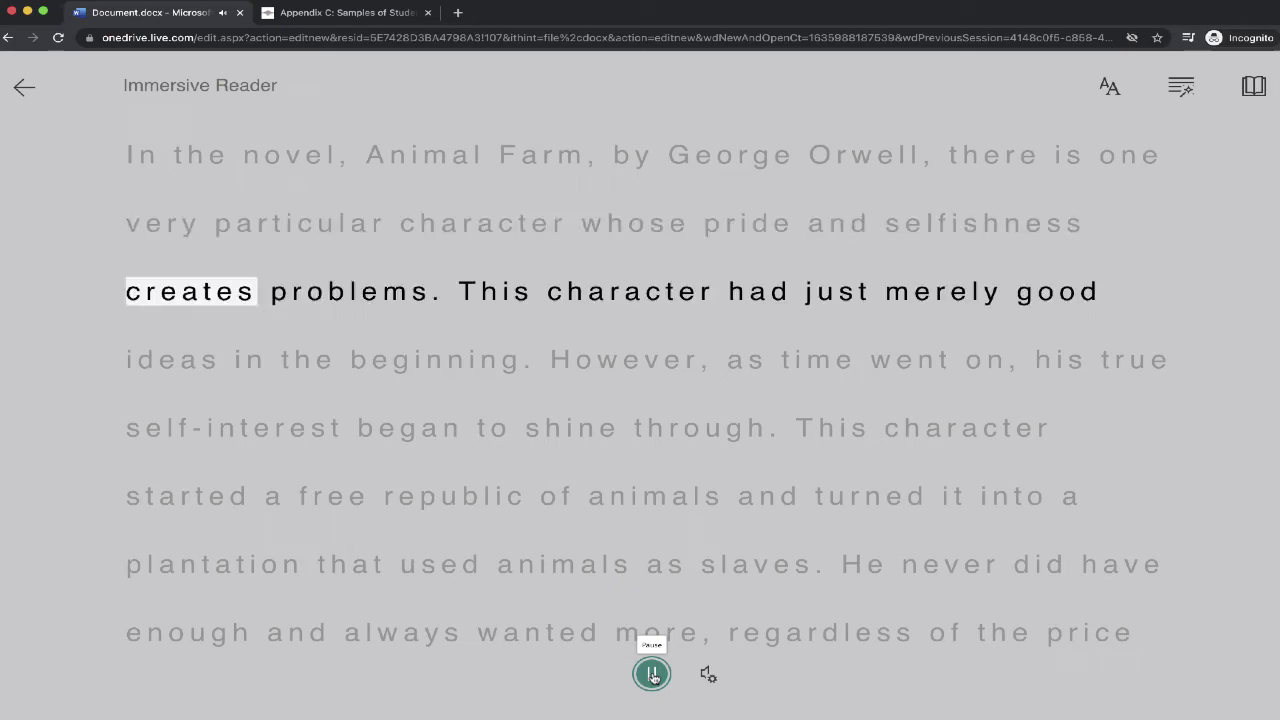
# Pause the read-aloud and exit Immersive Reader, back to the essay document.
pyautogui.click(652, 675)
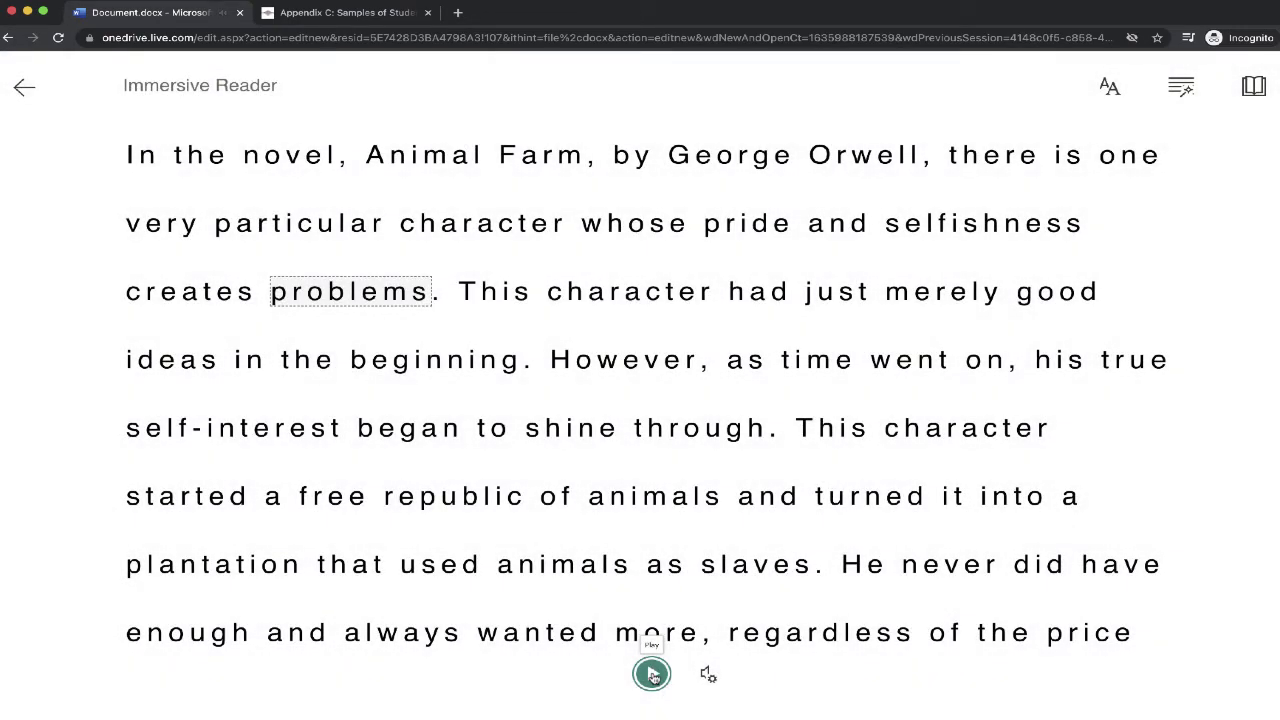
pyautogui.press('Escape')
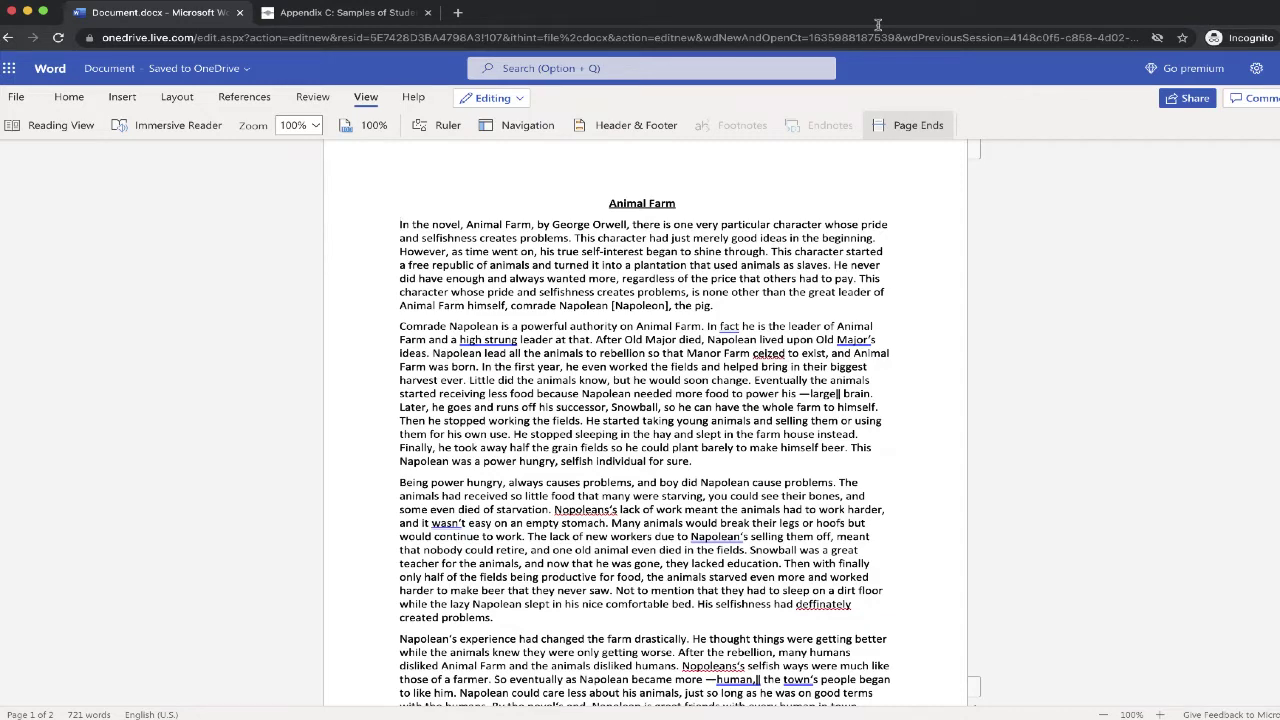
pyautogui.scroll(-2, 920, 453)
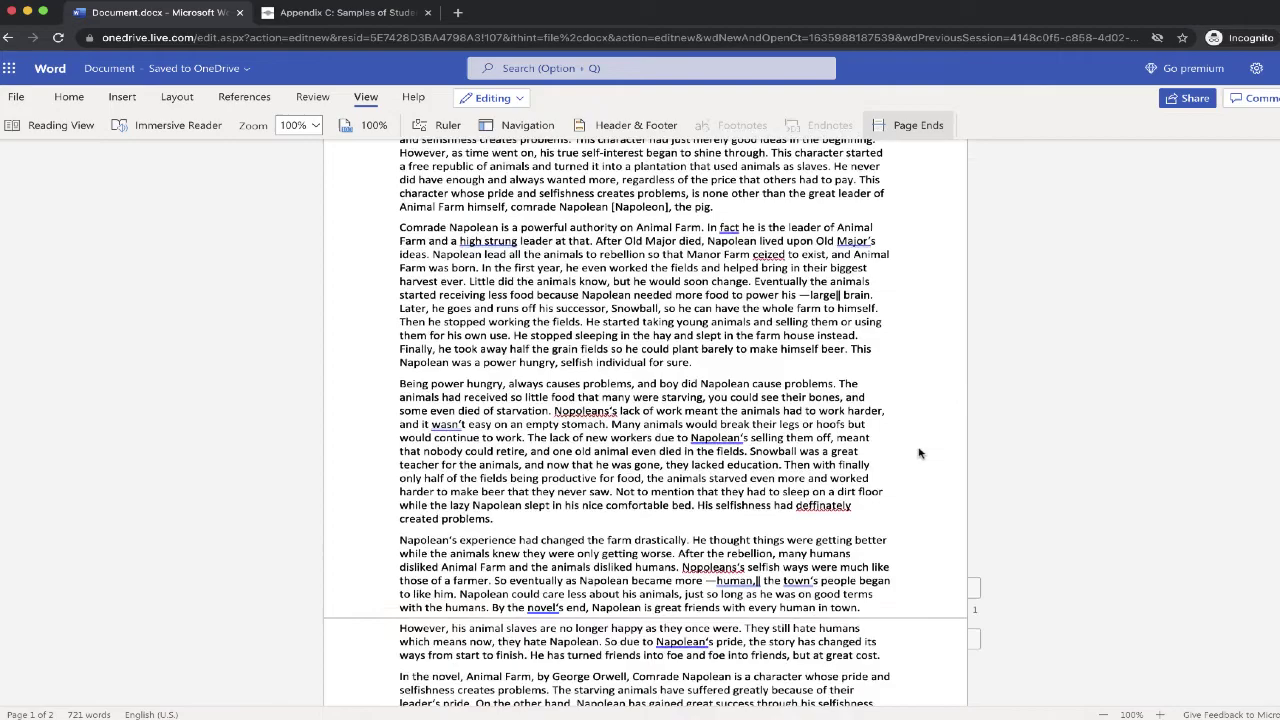
pyautogui.scroll(-2, 920, 453)
pyautogui.scroll(5, 920, 453)
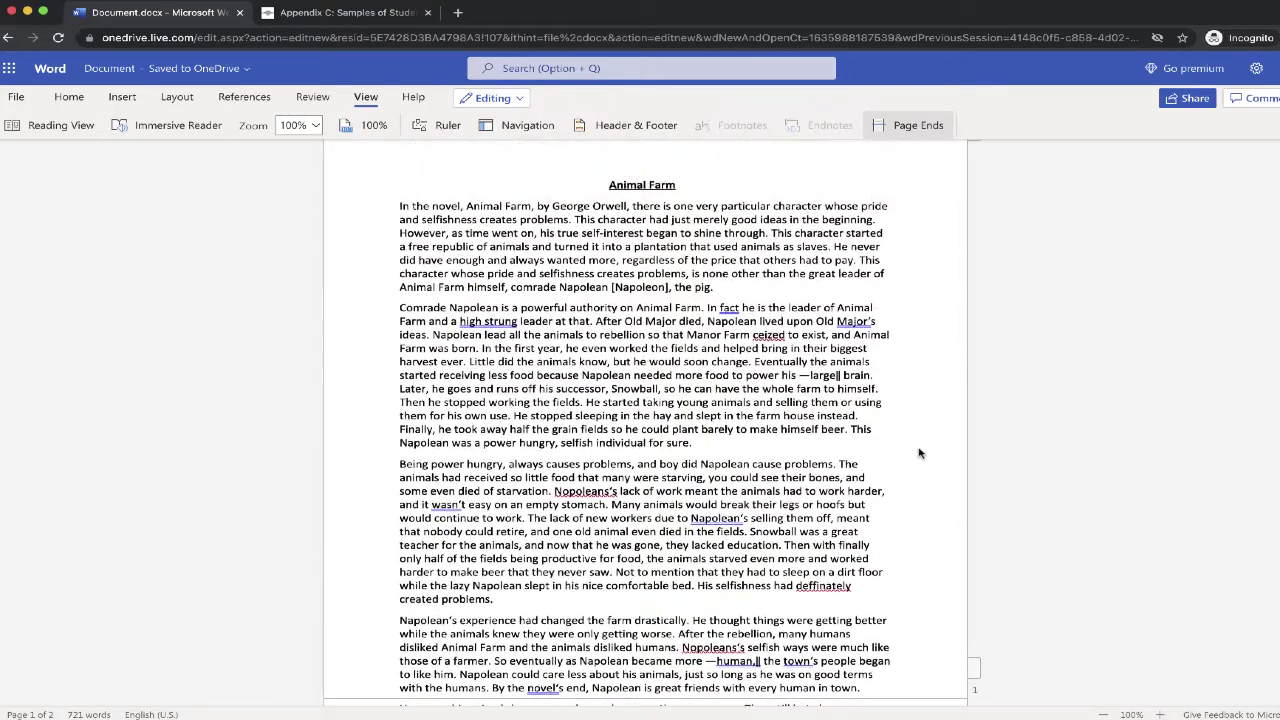
pyautogui.scroll(1, 920, 453)
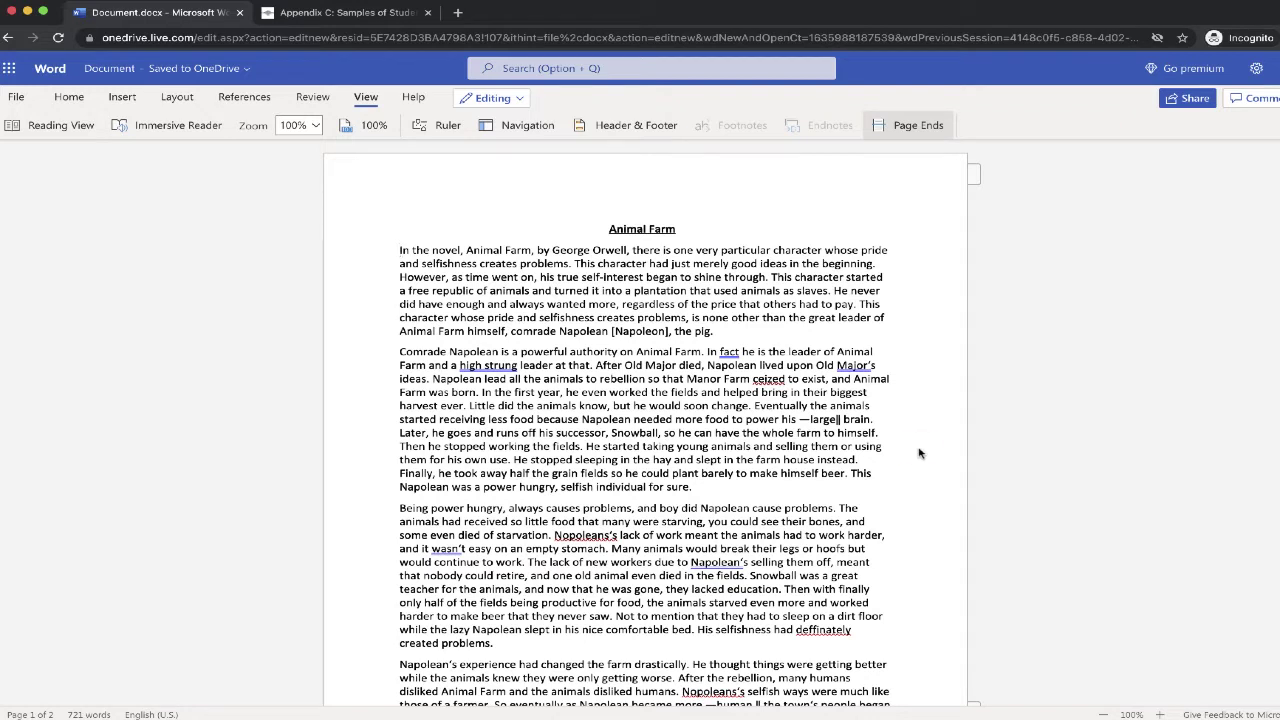
# Launch Immersive Reader for the Animal Farm essay from the View ribbon.
pyautogui.click(920, 453)
pyautogui.click(368, 98)
pyautogui.click(178, 125)
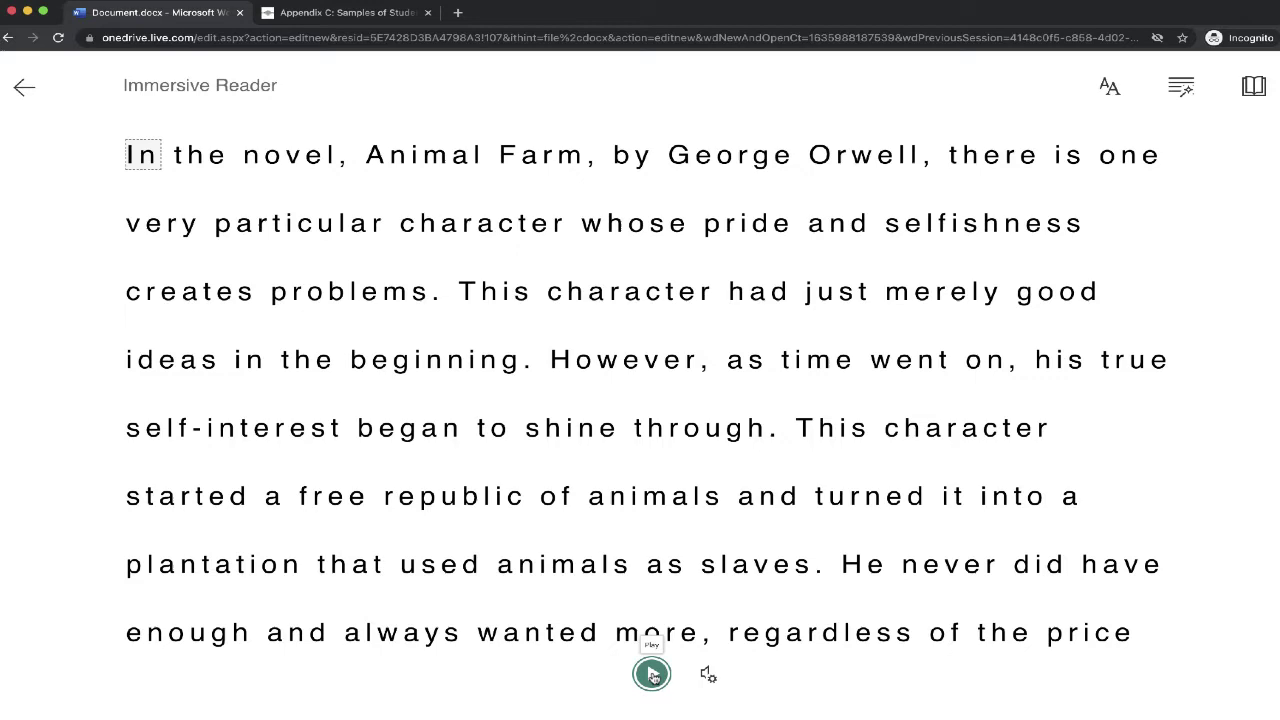
# Read the opening lines aloud, then read from 'Comrade' in the Napolean paragraph, and scroll back to the title.
pyautogui.click(652, 675)
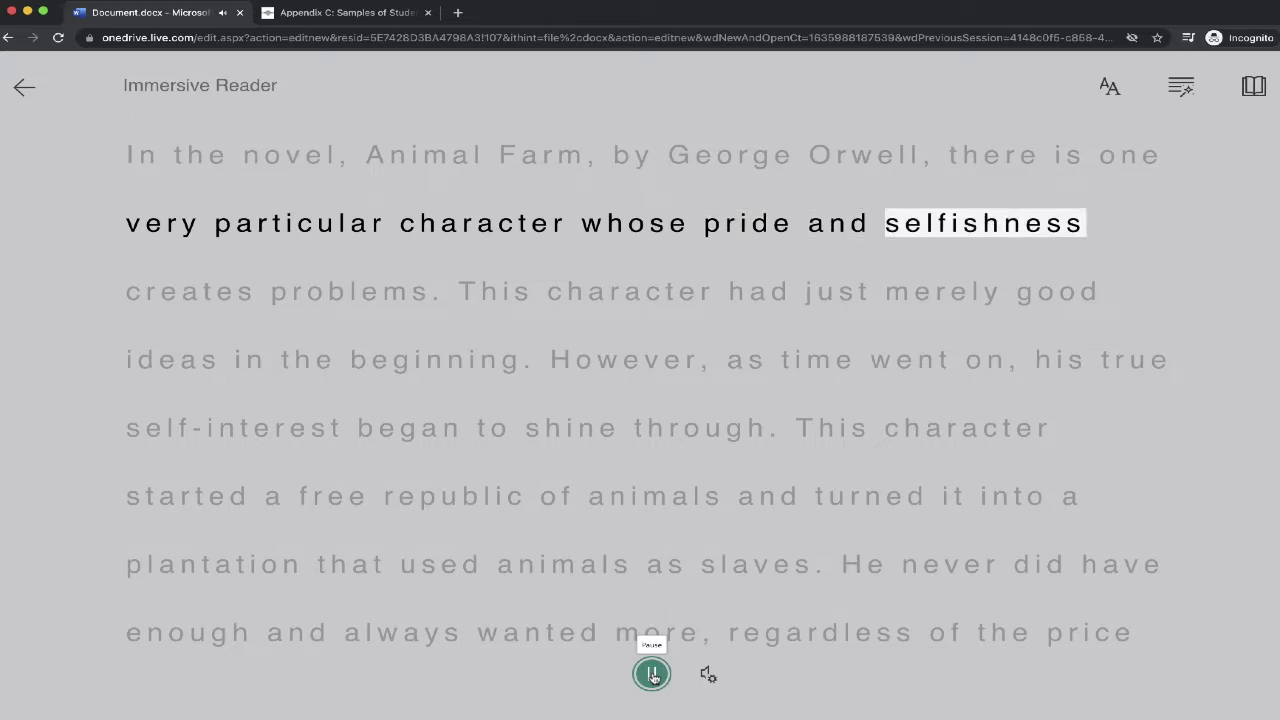
pyautogui.click(652, 675)
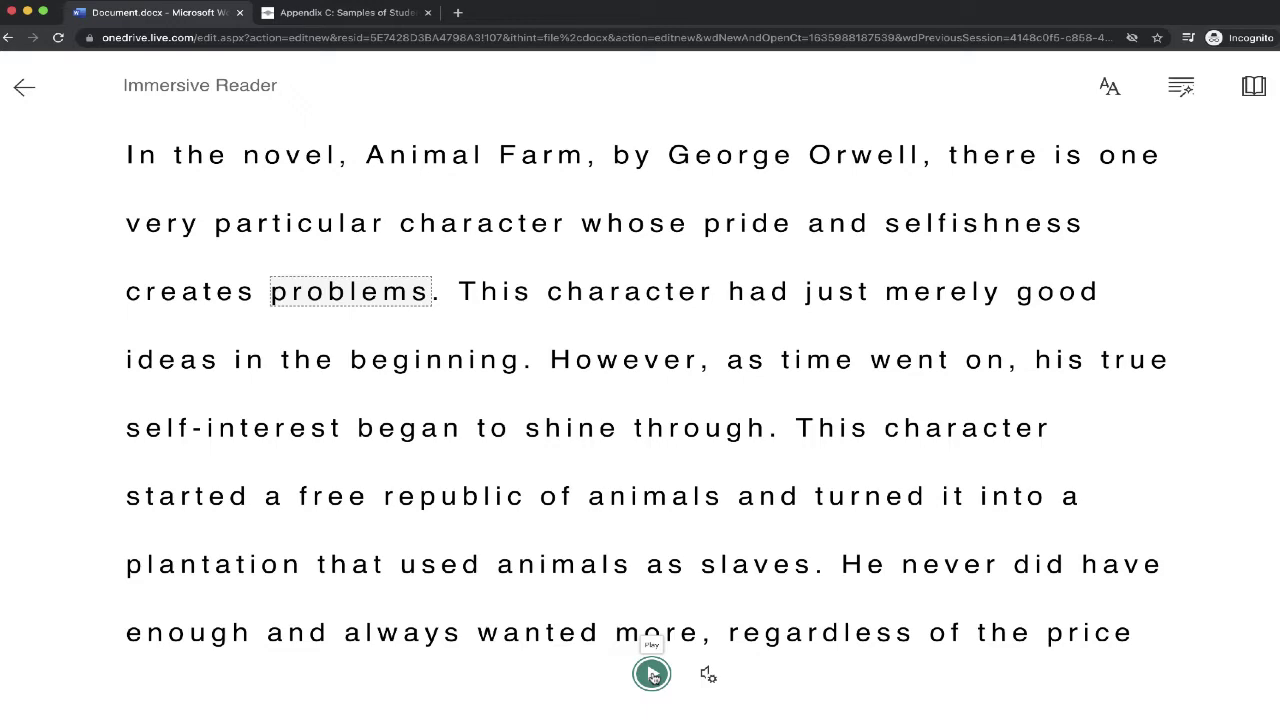
pyautogui.scroll(-7, 480, 497)
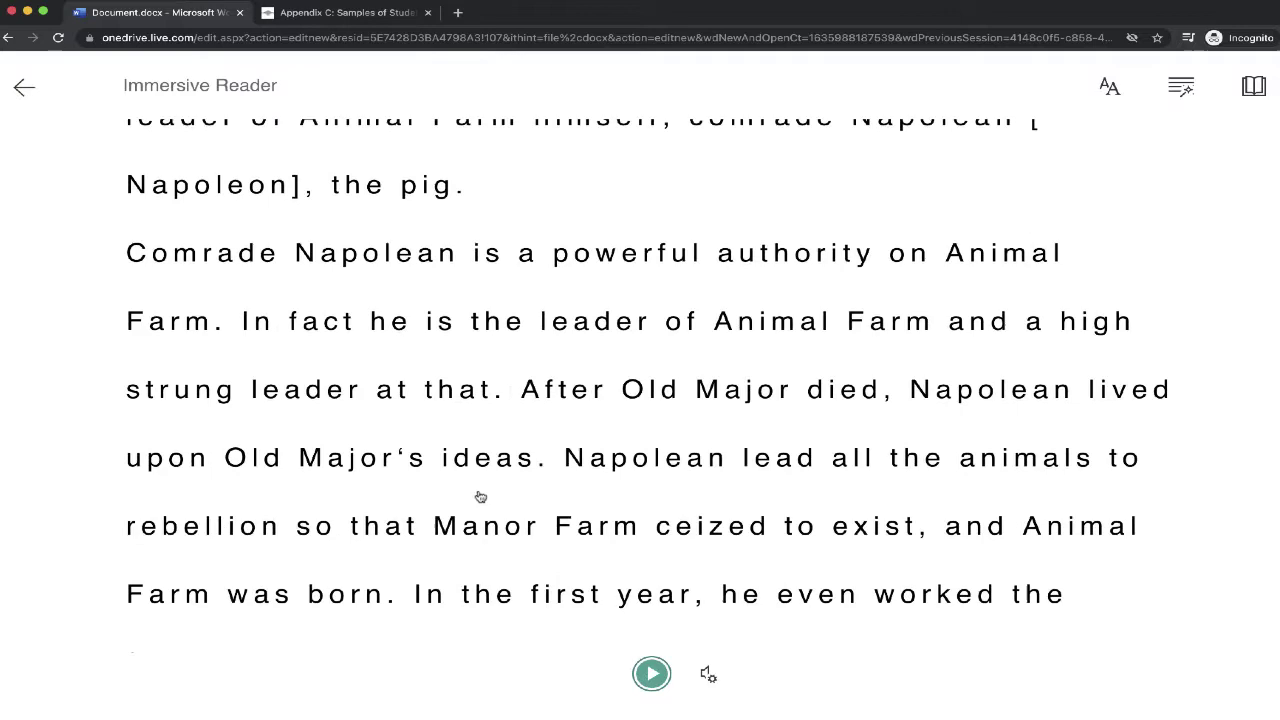
pyautogui.scroll(-3, 480, 497)
pyautogui.scroll(2, 477, 500)
pyautogui.click(217, 234)
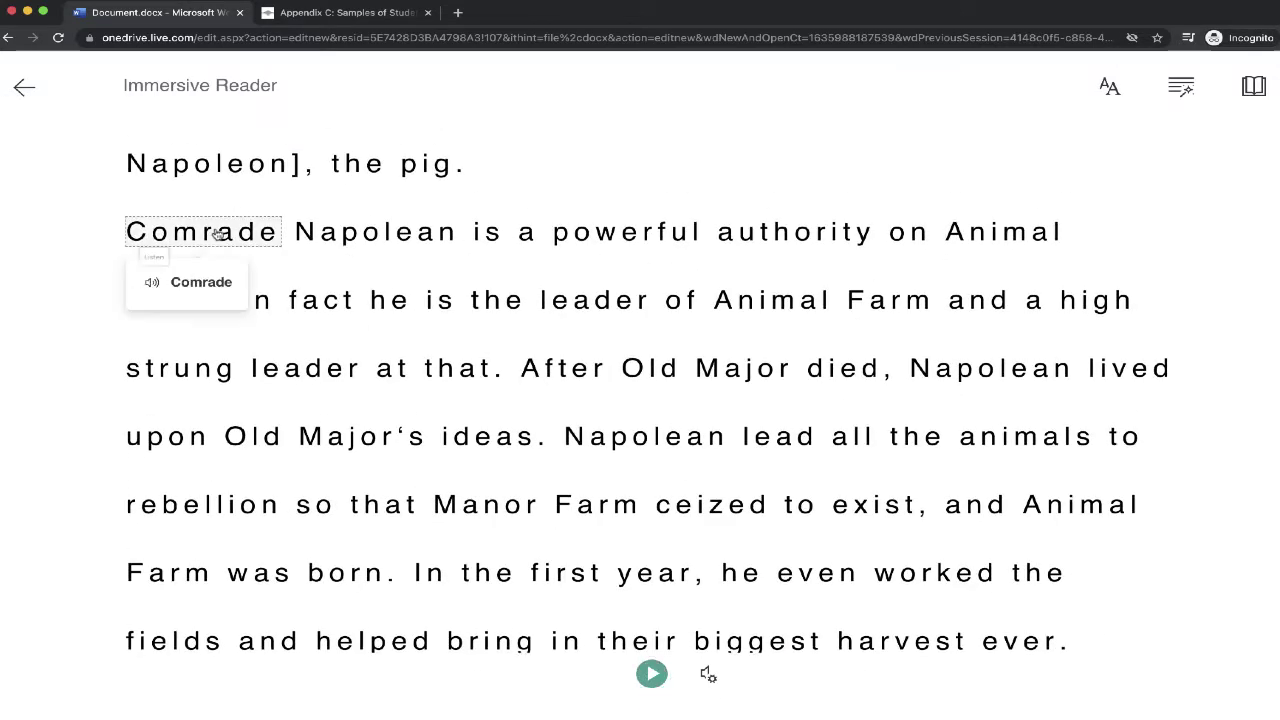
pyautogui.click(651, 676)
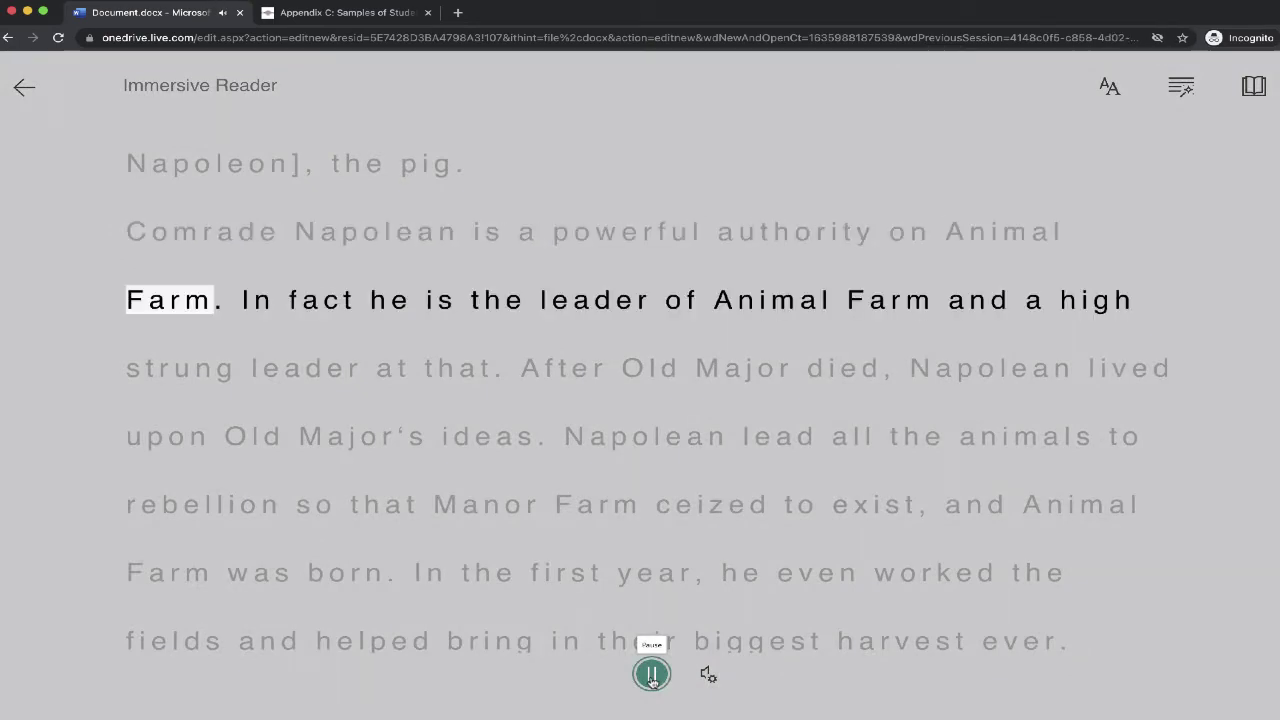
pyautogui.click(651, 676)
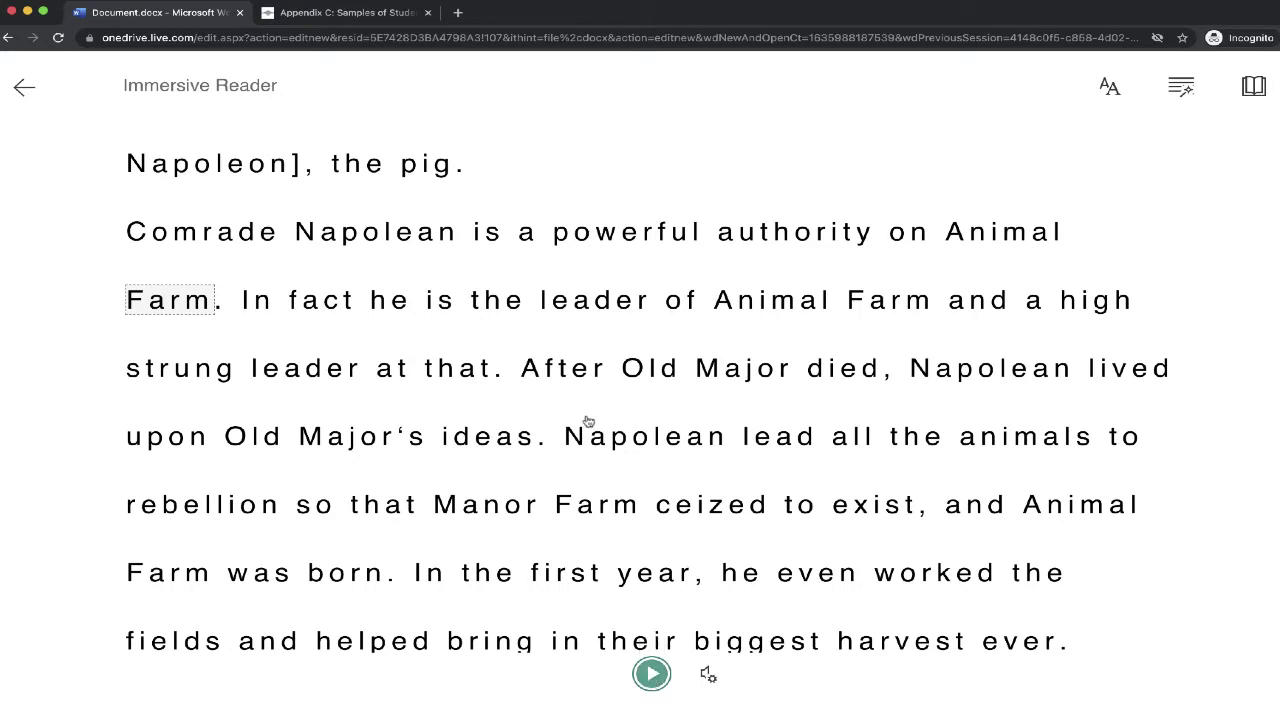
pyautogui.scroll(15, 586, 420)
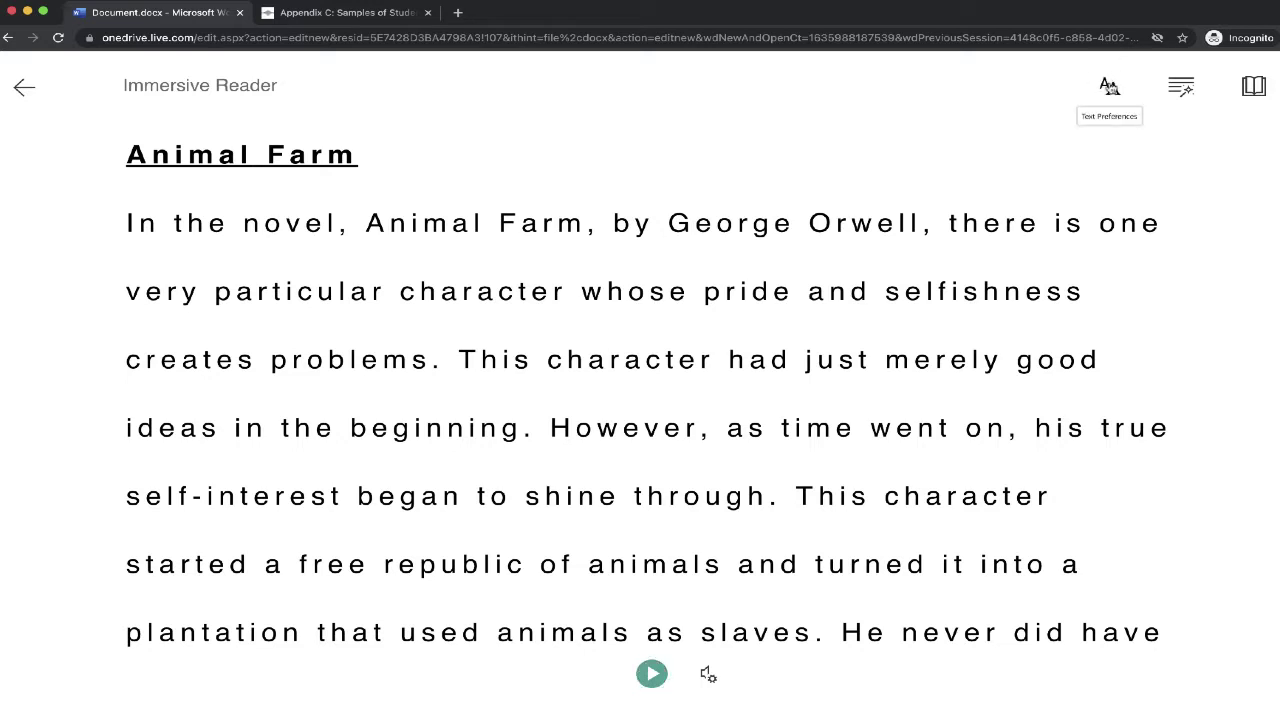
# Set reader text size to 28 and try green, blue, yellow and dark themes, ending on white.
pyautogui.click(1110, 88)
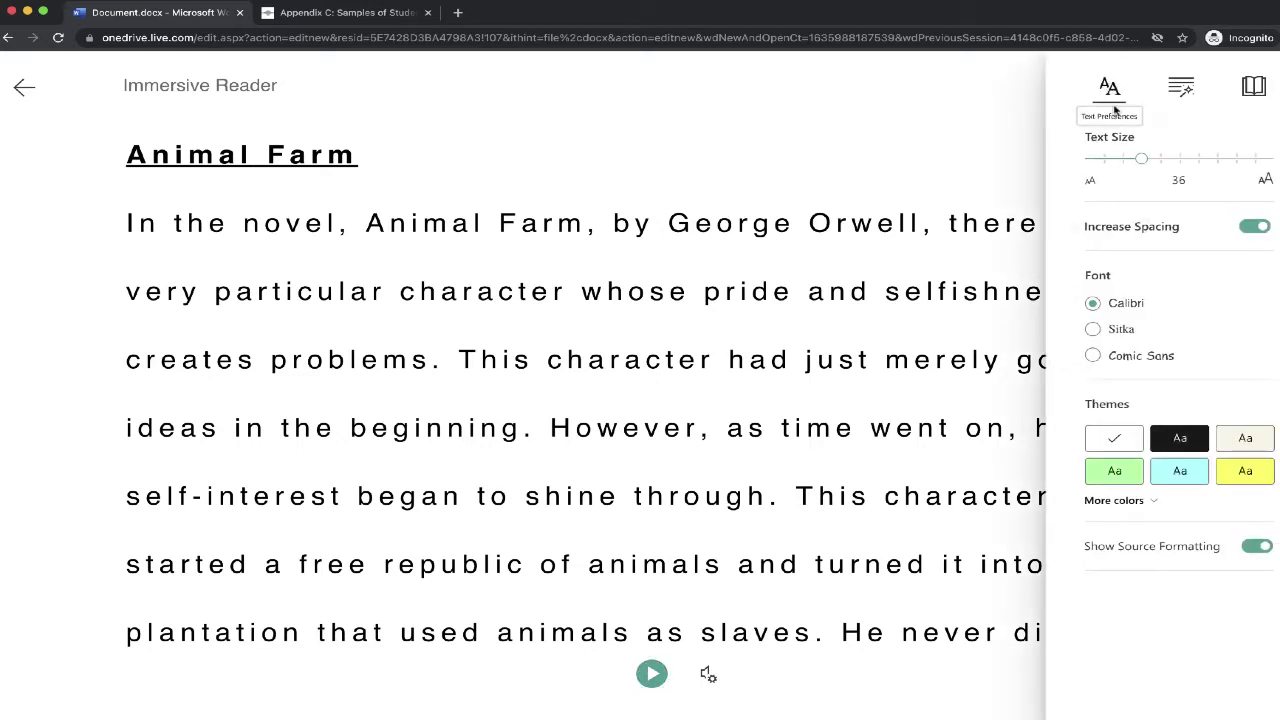
pyautogui.moveTo(1141, 160)
pyautogui.mouseDown()
pyautogui.moveTo(1172, 163)
pyautogui.moveTo(1129, 163)
pyautogui.mouseUp()
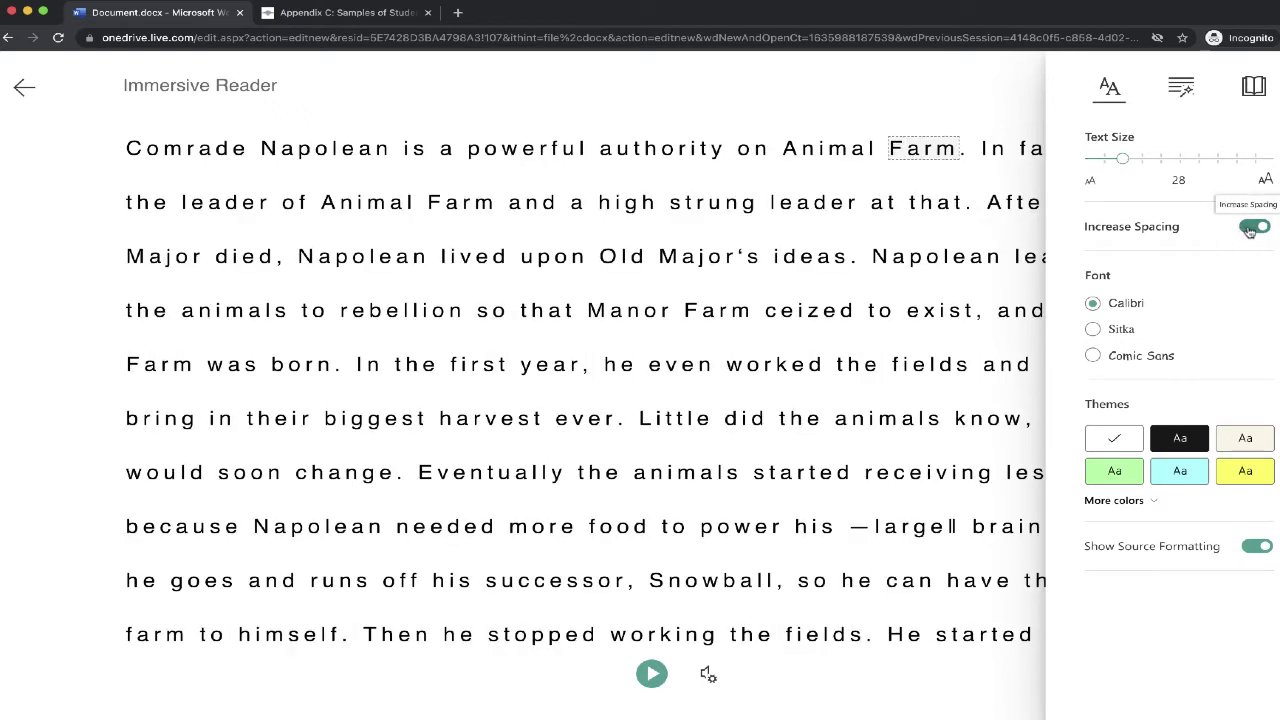
pyautogui.click(1116, 471)
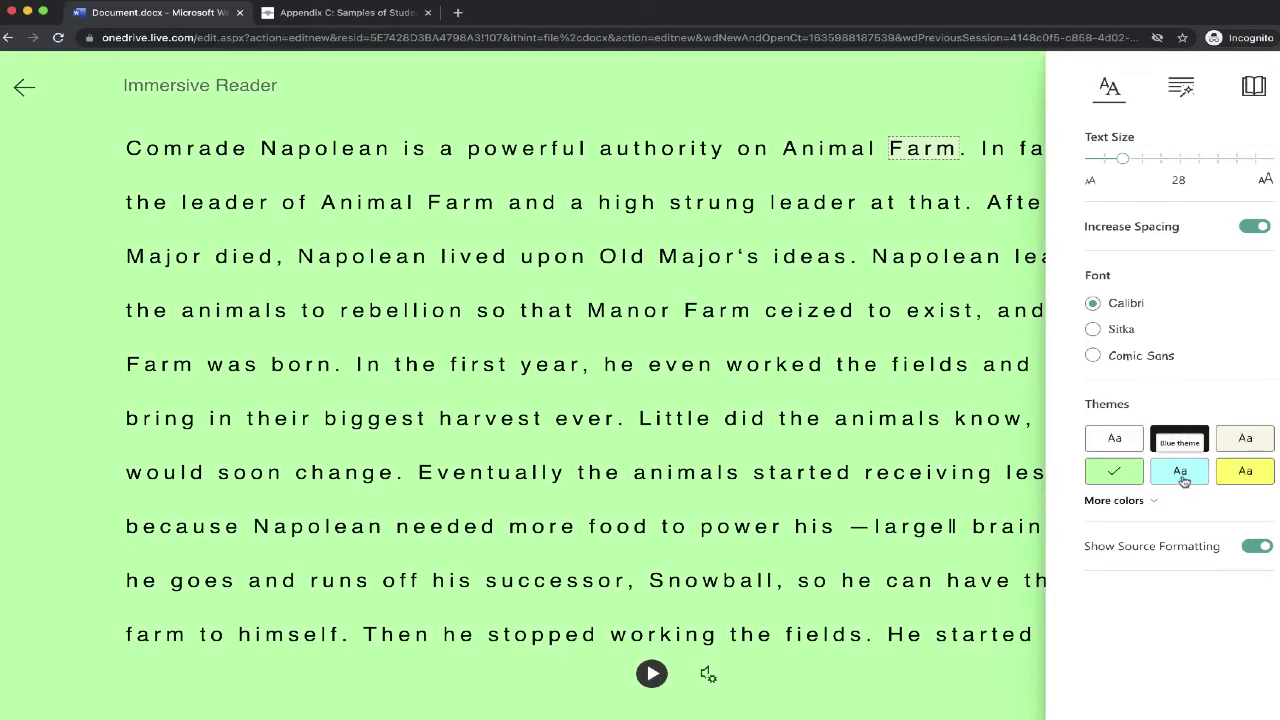
pyautogui.click(1182, 476)
pyautogui.click(1245, 471)
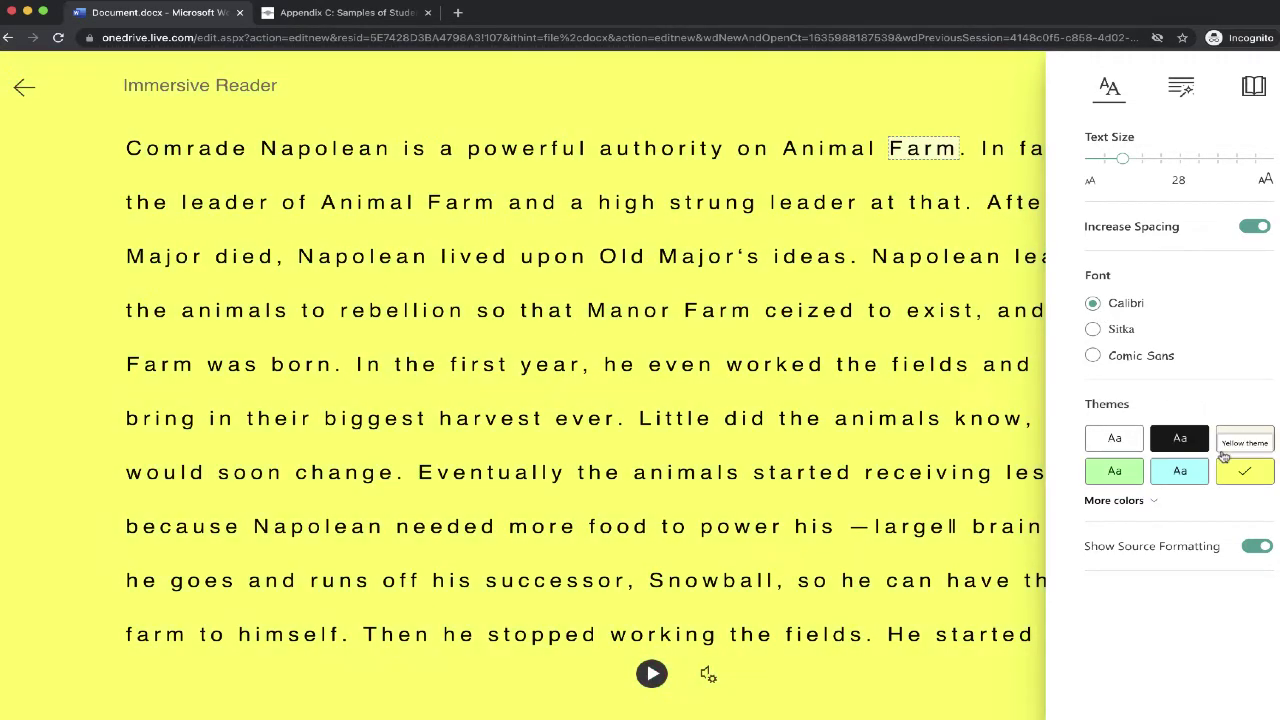
pyautogui.click(1181, 440)
pyautogui.click(1130, 438)
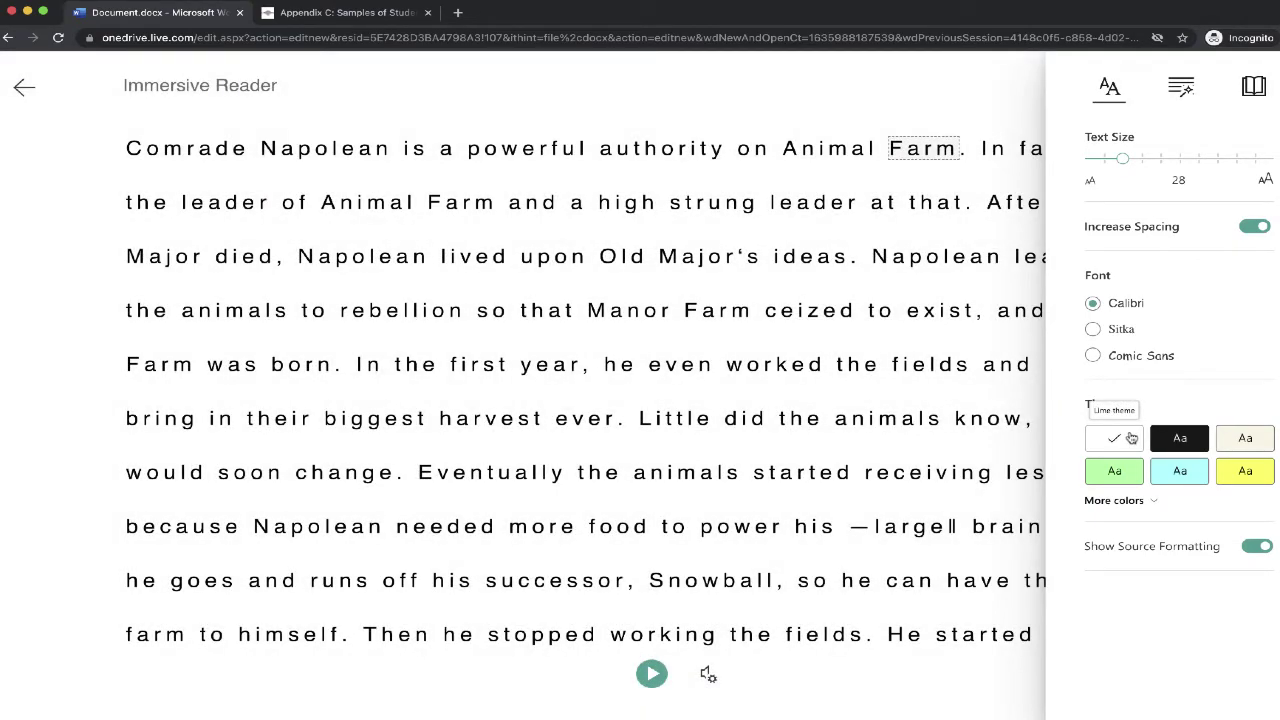
# In Grammar Options, enable Syllables and highlighting of nouns, verbs, adjectives and adverbs.
pyautogui.click(1183, 89)
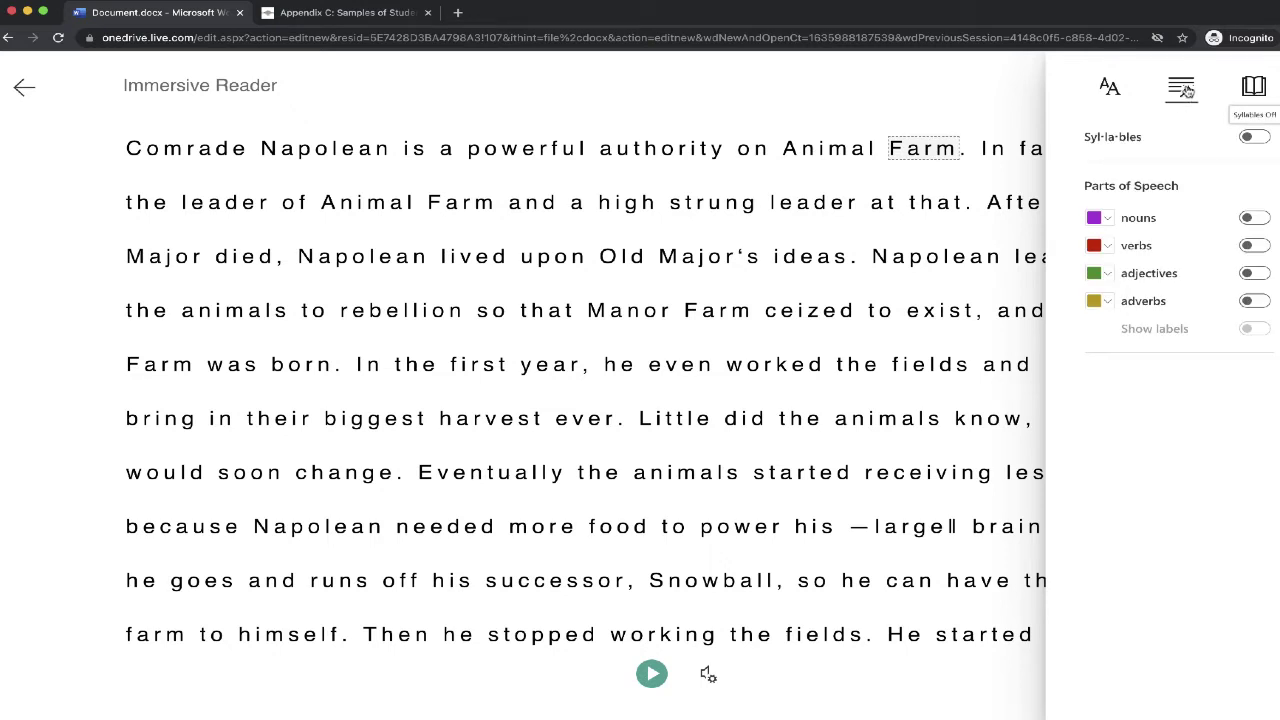
pyautogui.click(1256, 138)
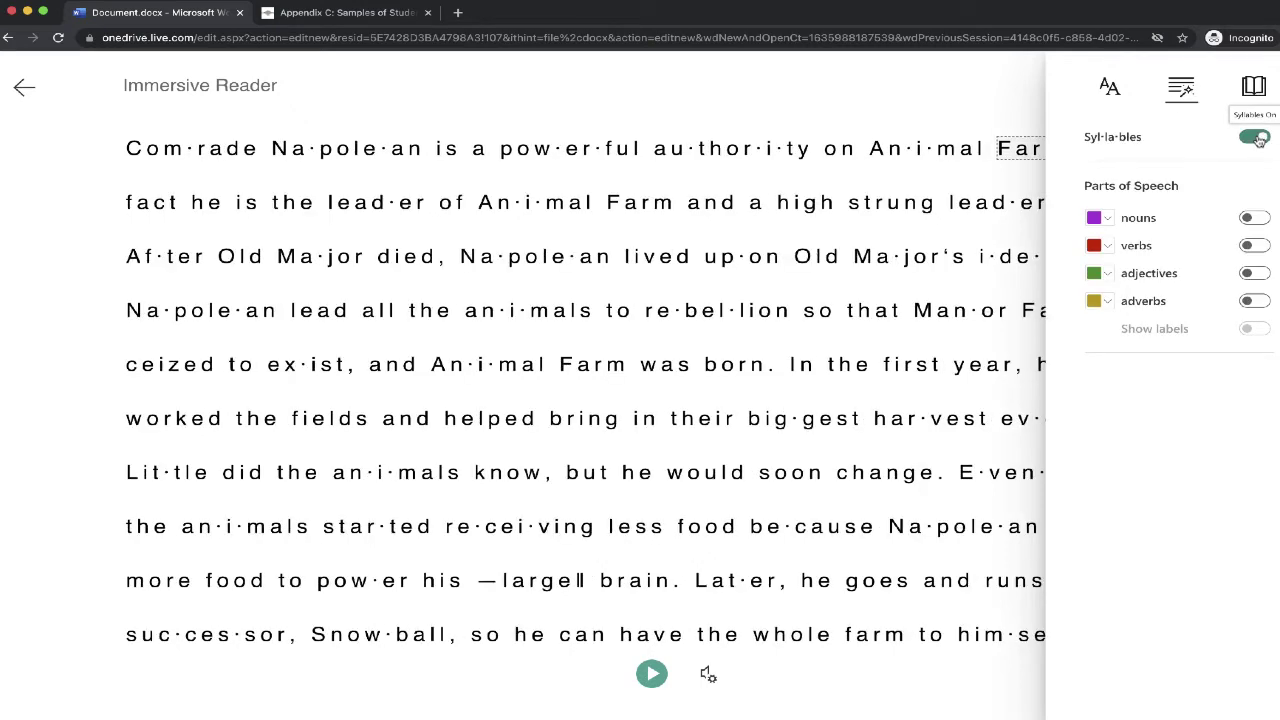
pyautogui.click(1256, 219)
pyautogui.click(1256, 246)
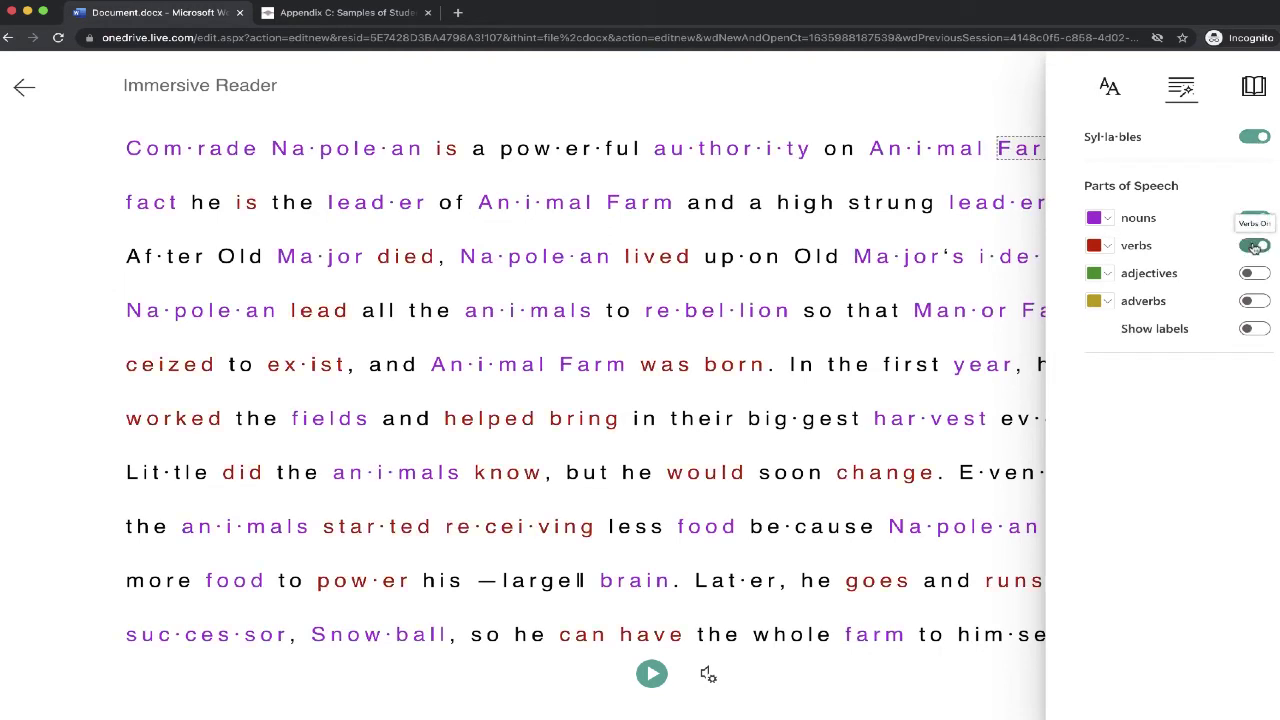
pyautogui.click(1256, 274)
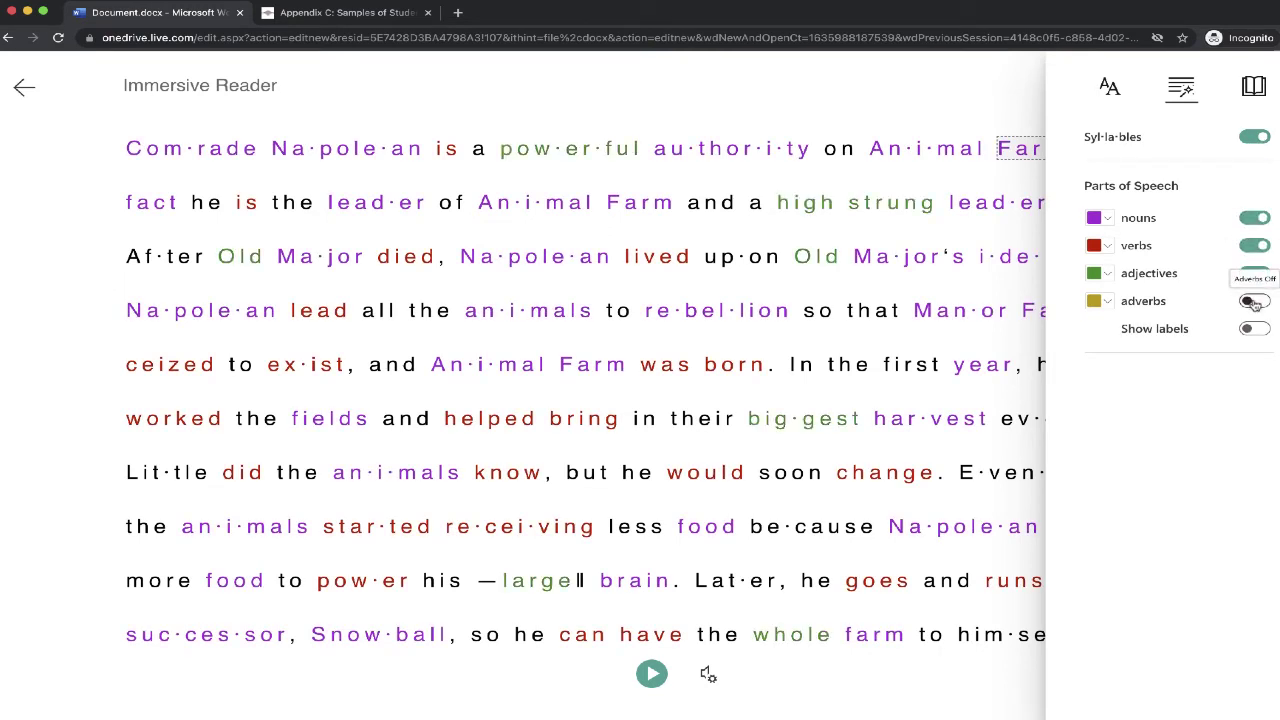
pyautogui.click(1256, 302)
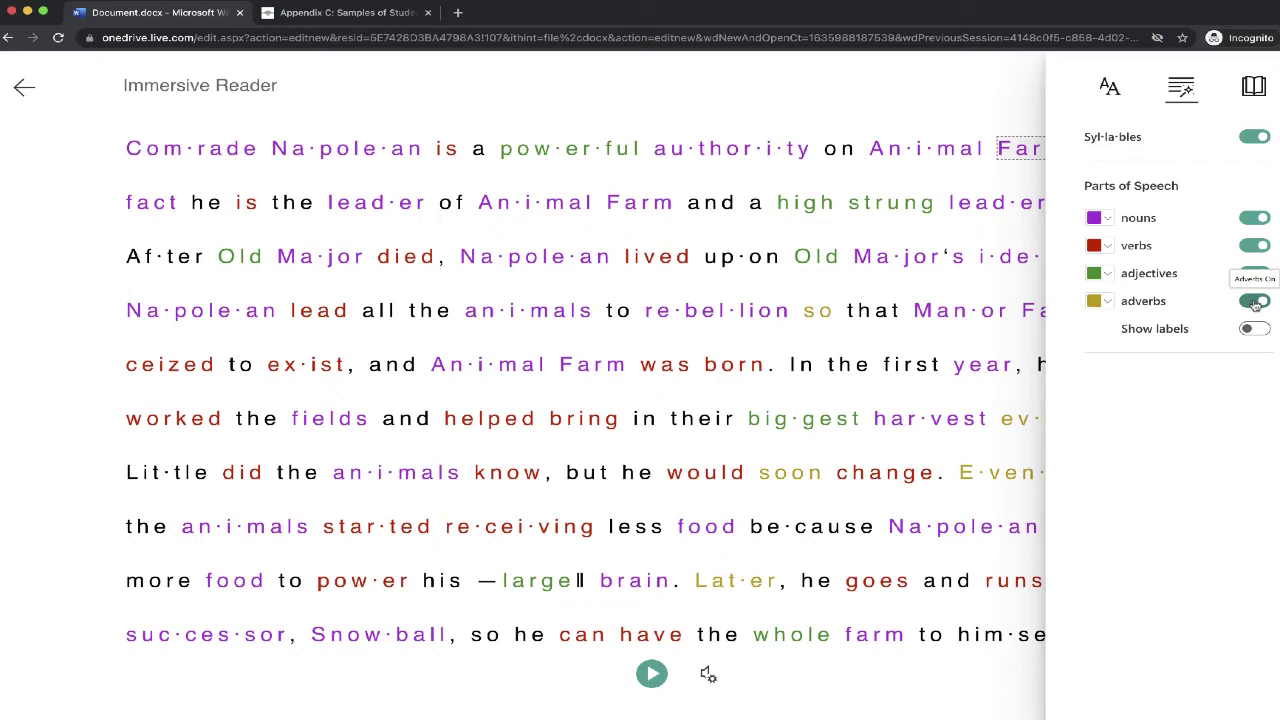
# Turn on one-line Line Focus and briefly play the read-aloud.
pyautogui.click(1255, 88)
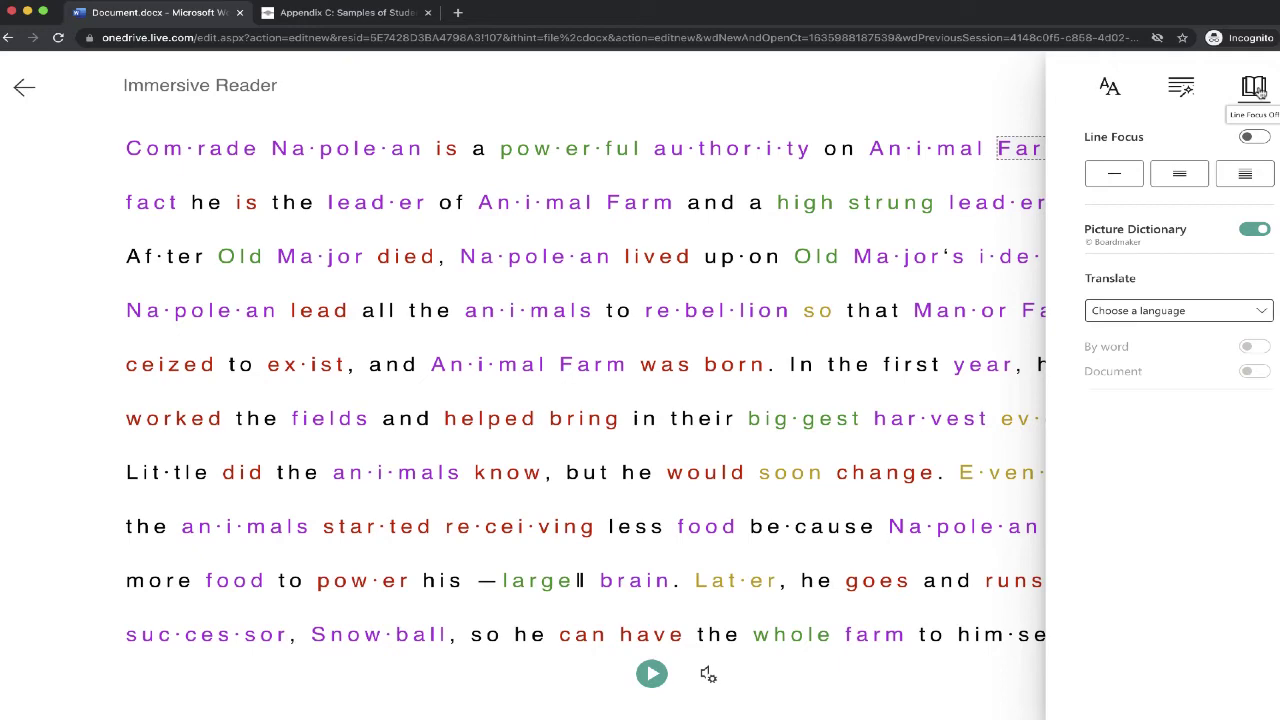
pyautogui.click(1119, 174)
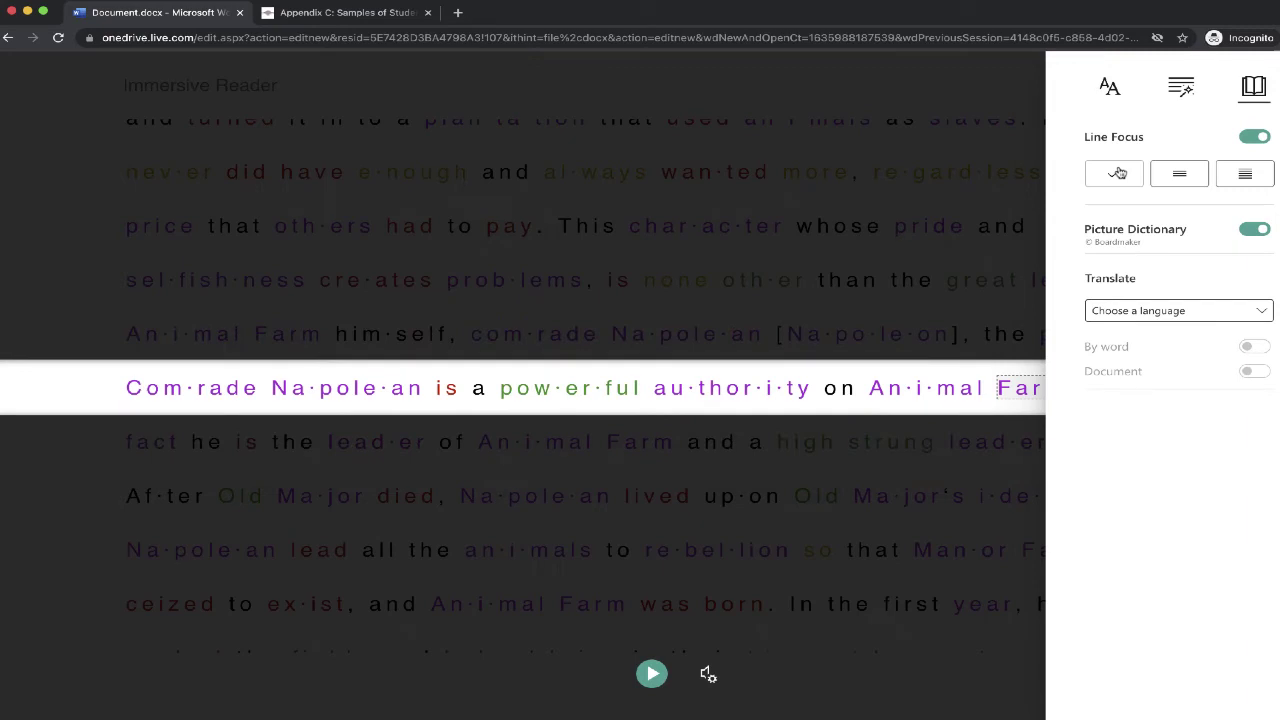
pyautogui.click(651, 673)
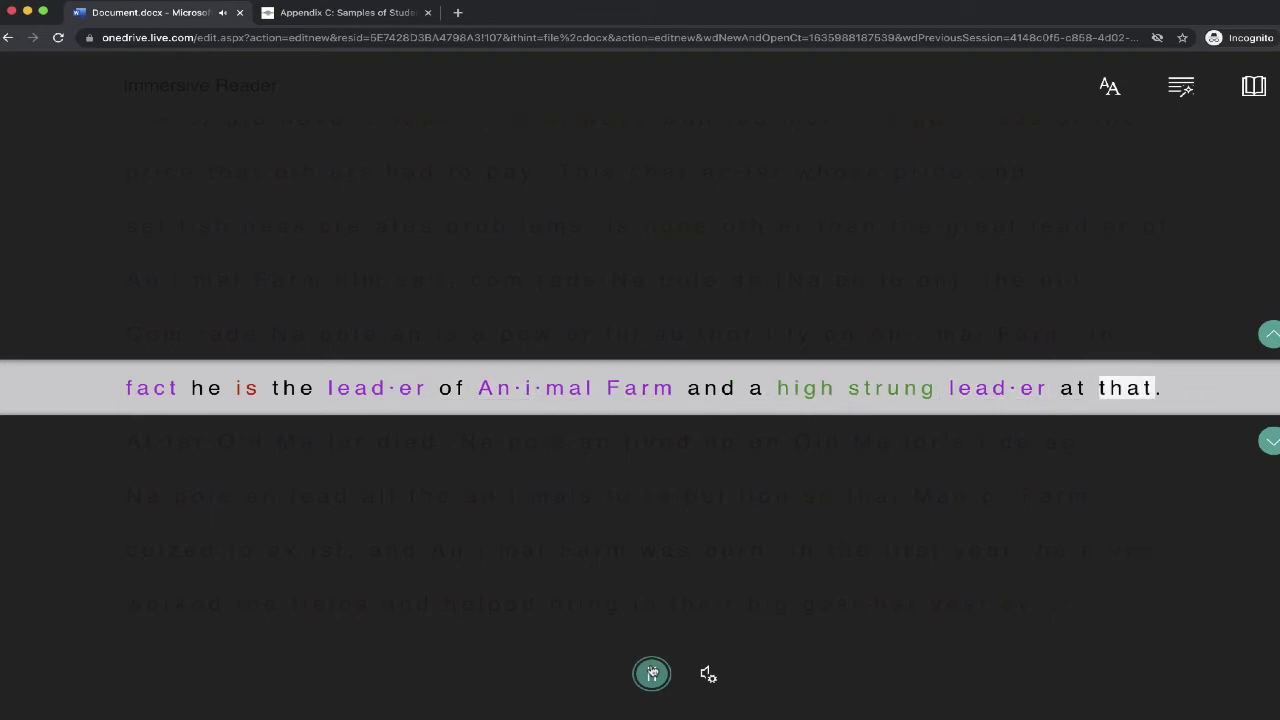
pyautogui.click(651, 673)
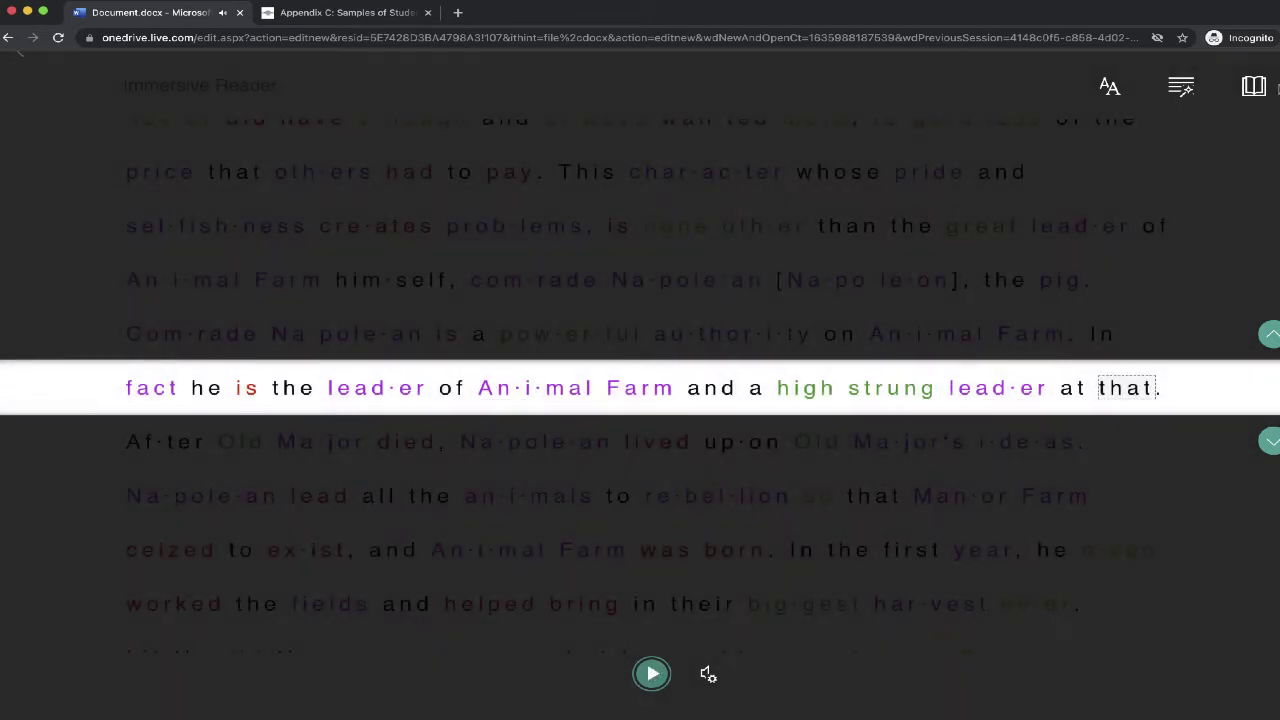
# Widen Line Focus to three lines and dismiss the Translate language list unchanged.
pyautogui.click(1254, 87)
pyautogui.click(1181, 175)
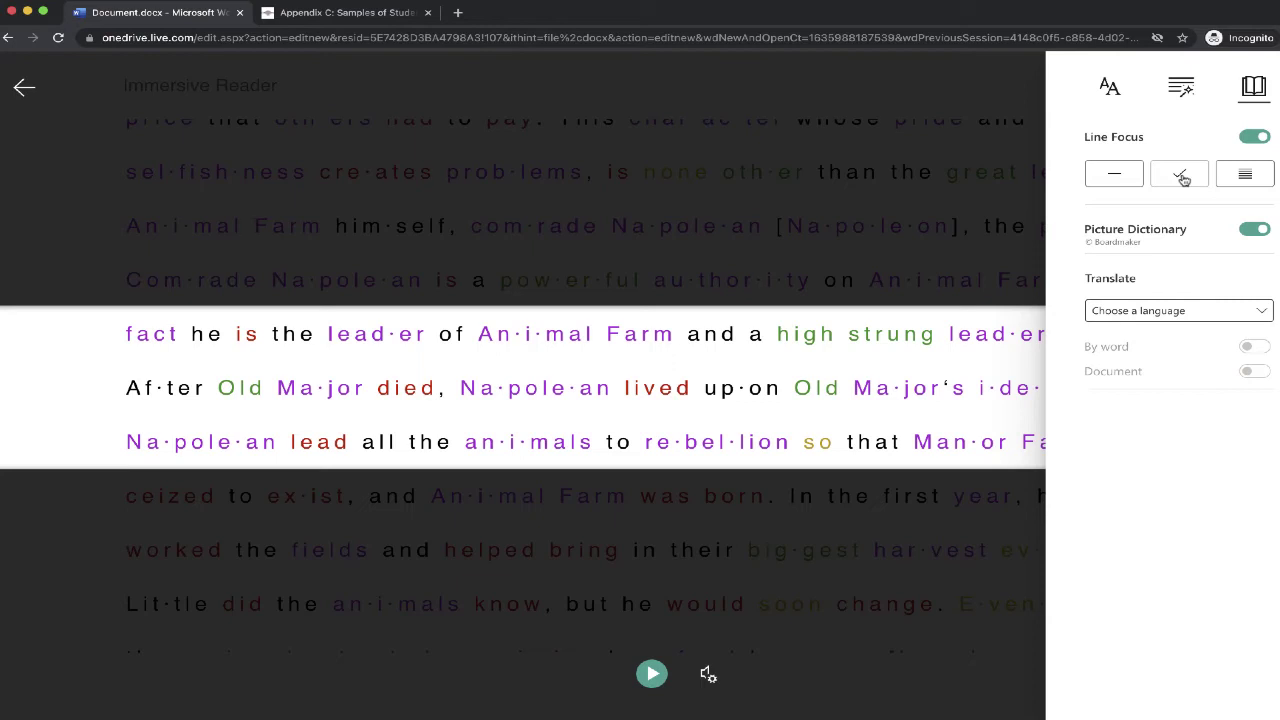
pyautogui.click(1216, 311)
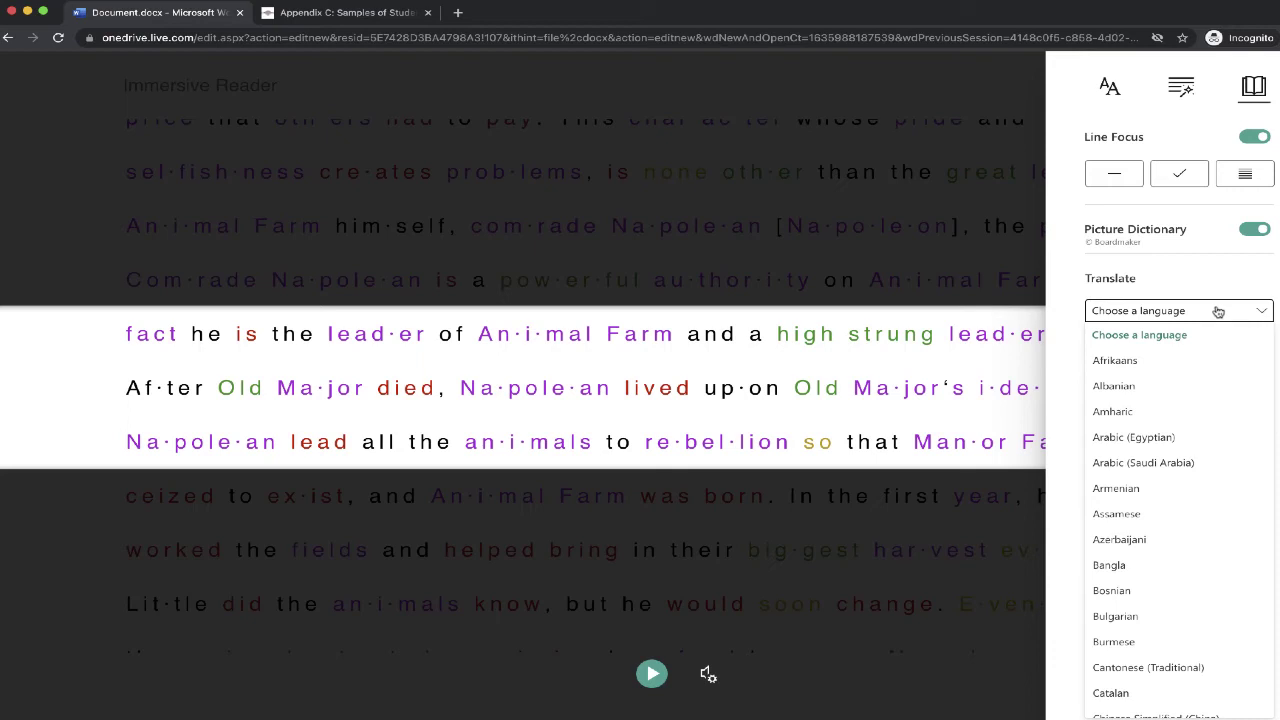
pyautogui.click(1200, 276)
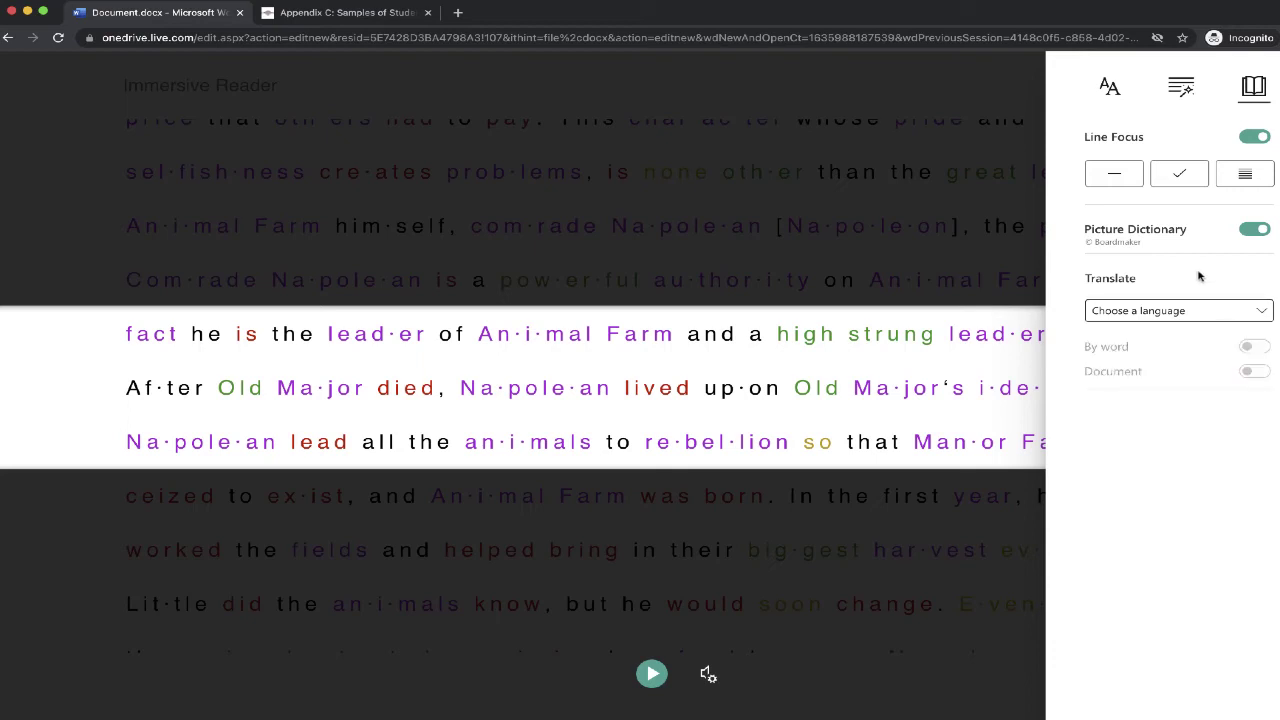
# Set the read-aloud voice to Female at speed 1 (from 1.25) and start playback.
pyautogui.click(958, 206)
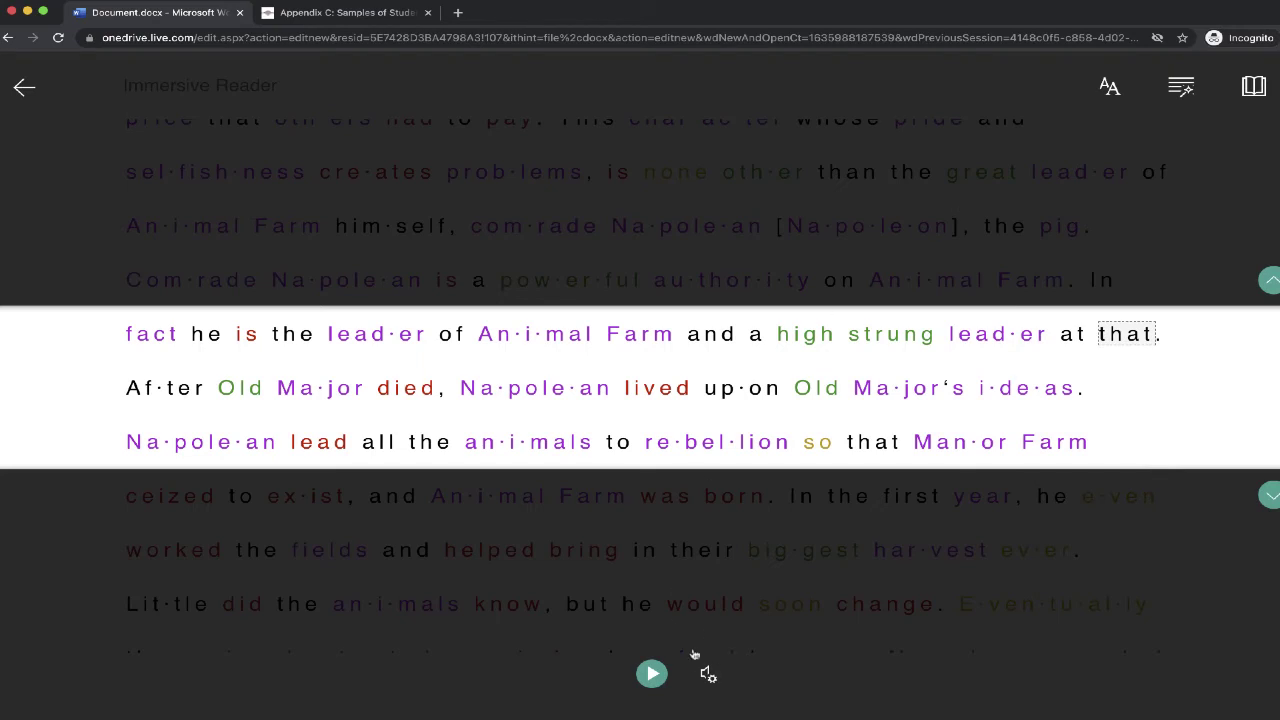
pyautogui.click(707, 675)
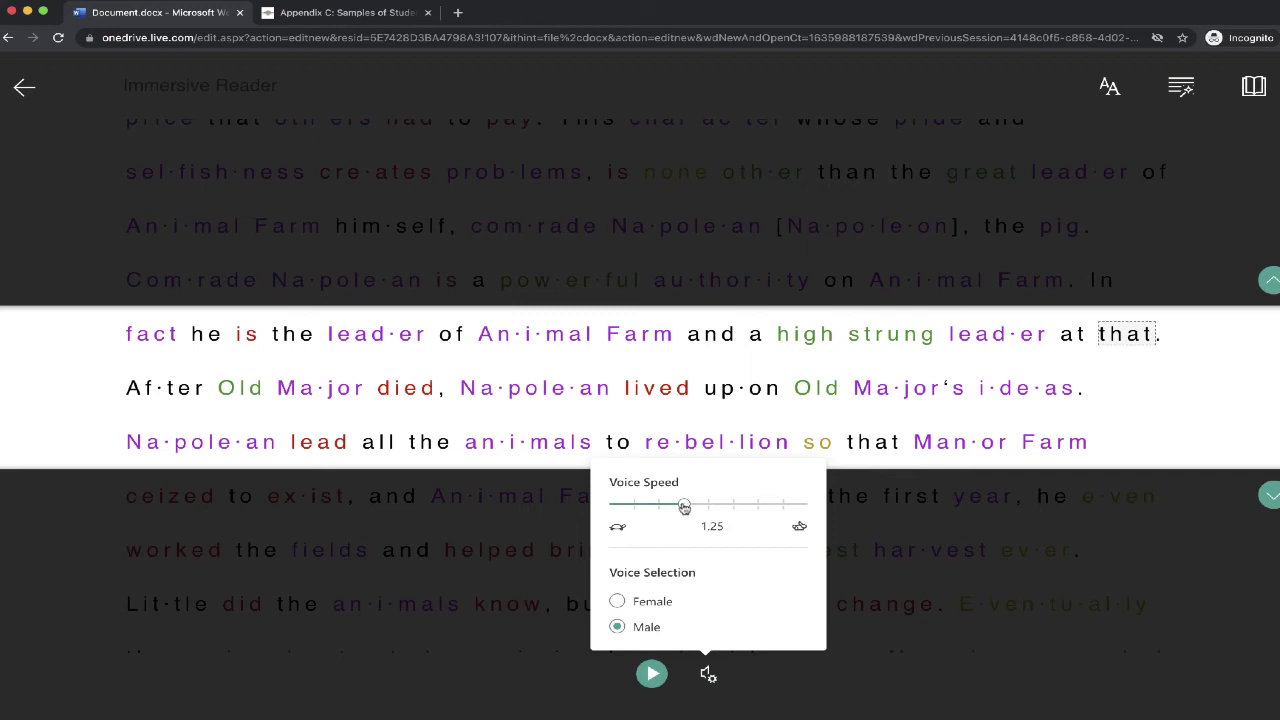
pyautogui.moveTo(683, 504); pyautogui.dragTo(668, 508)
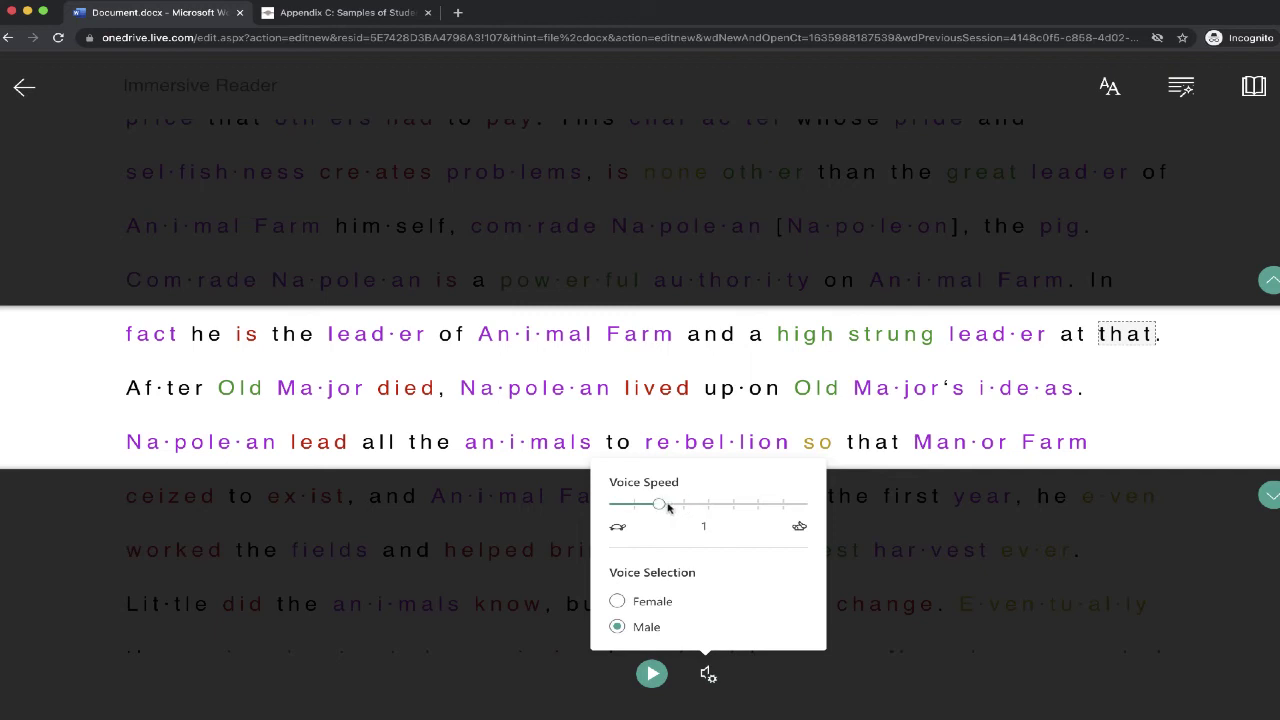
pyautogui.click(617, 601)
pyautogui.click(649, 676)
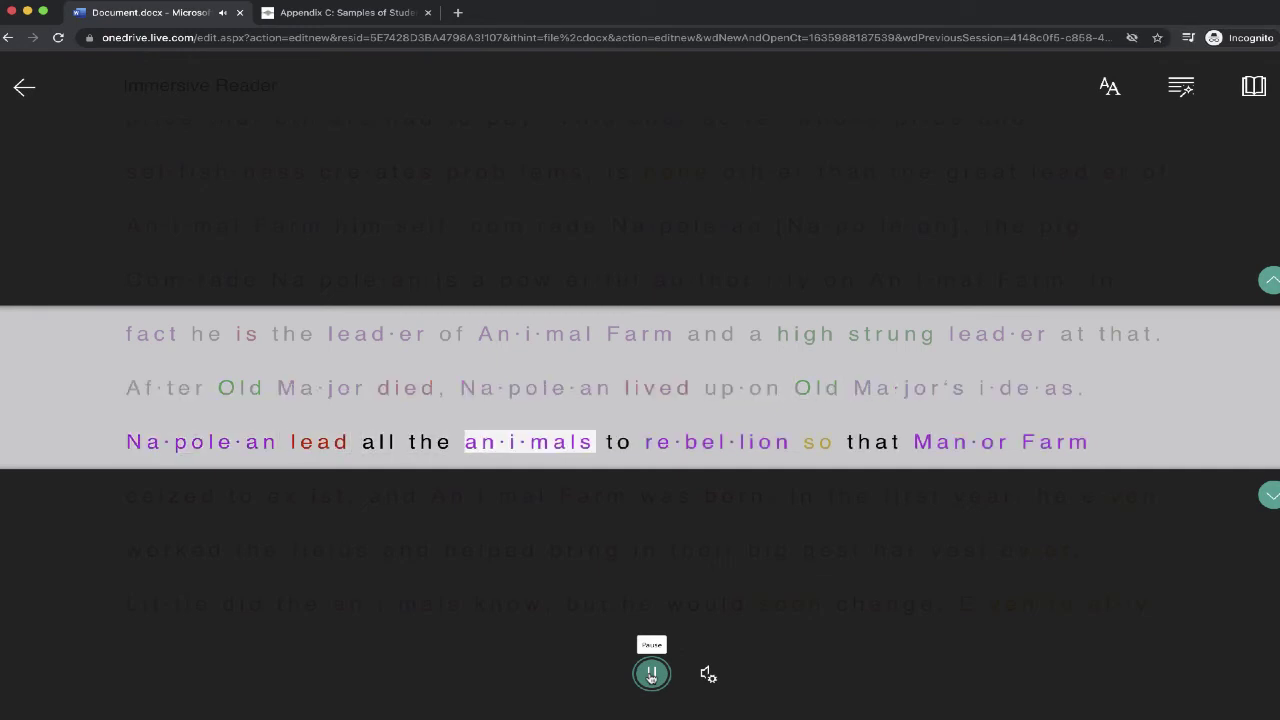
# Pause read-aloud and show the Picture Dictionary card for 'animals'.
pyautogui.click(645, 673)
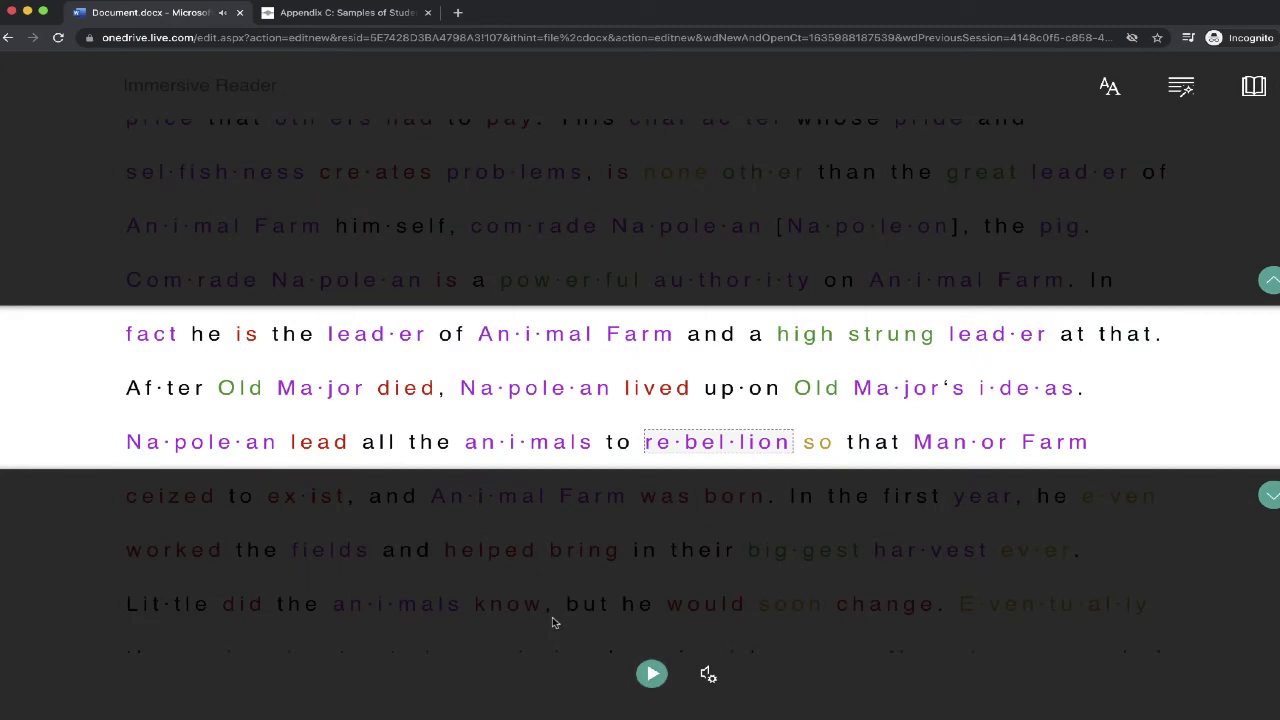
pyautogui.click(549, 453)
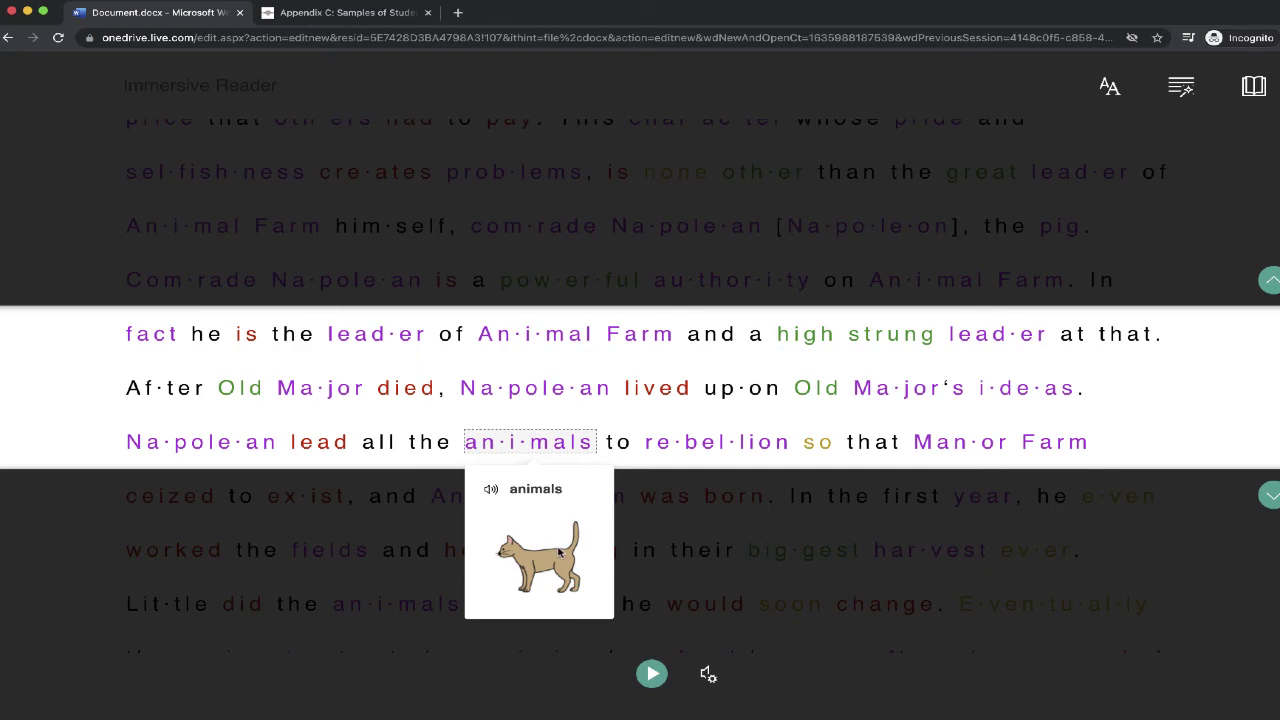
# Exit Immersive Reader with Esc, back to the 721-word essay's editing view.
pyautogui.press('Escape')
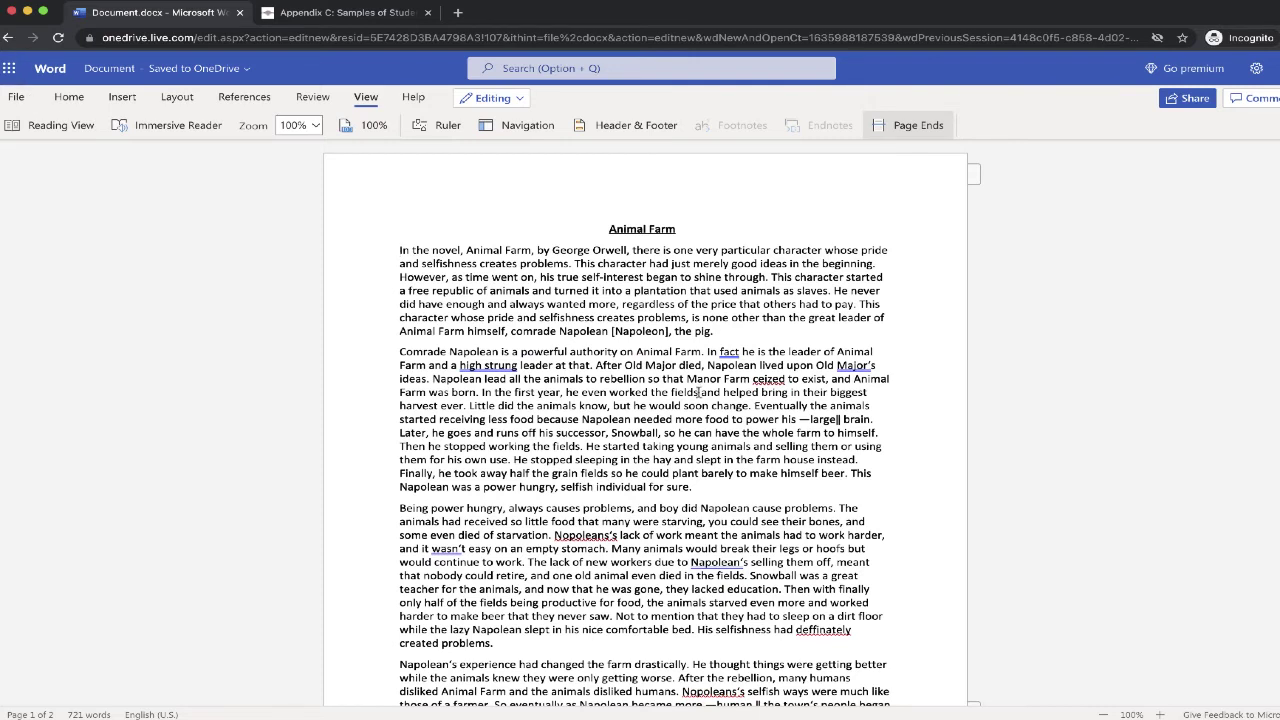